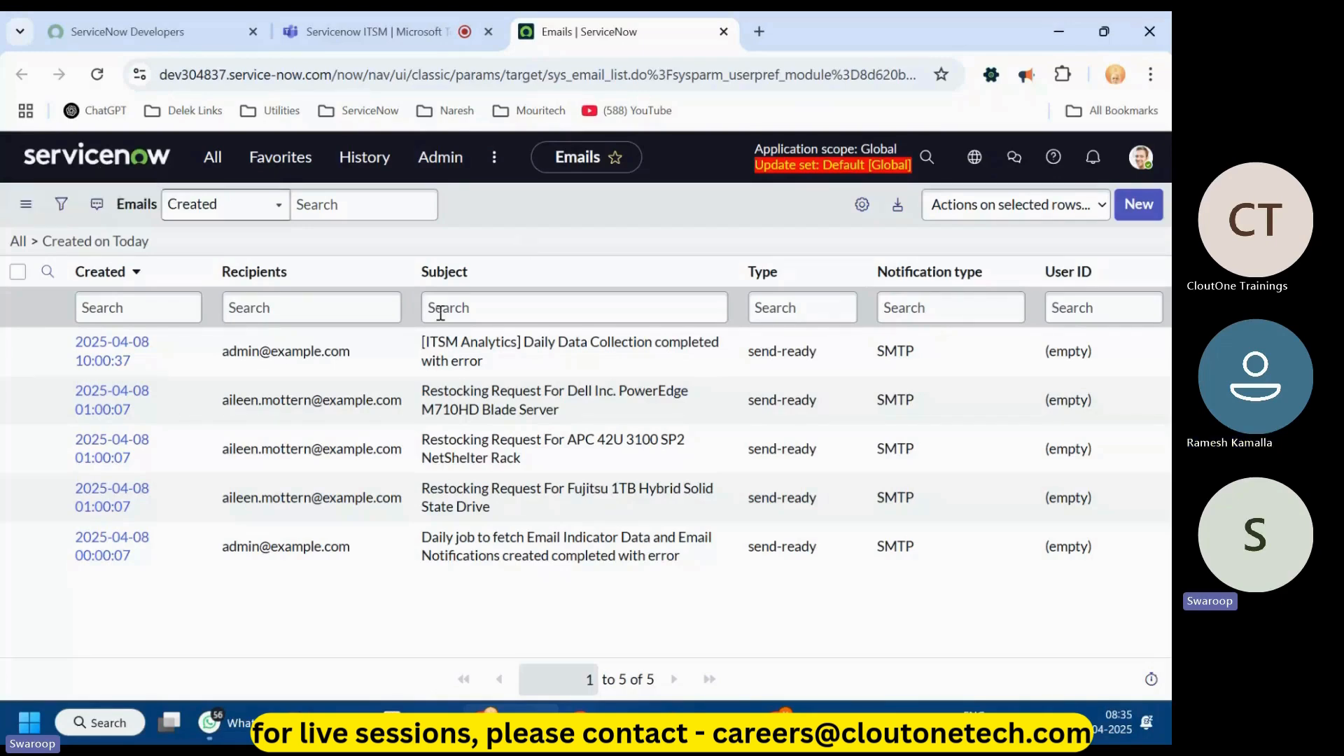
- Request the list of records for aya_user from the ServiceNow navigator filter using "aya_user.list"
{"action": "key", "text": "alt+Tab"}
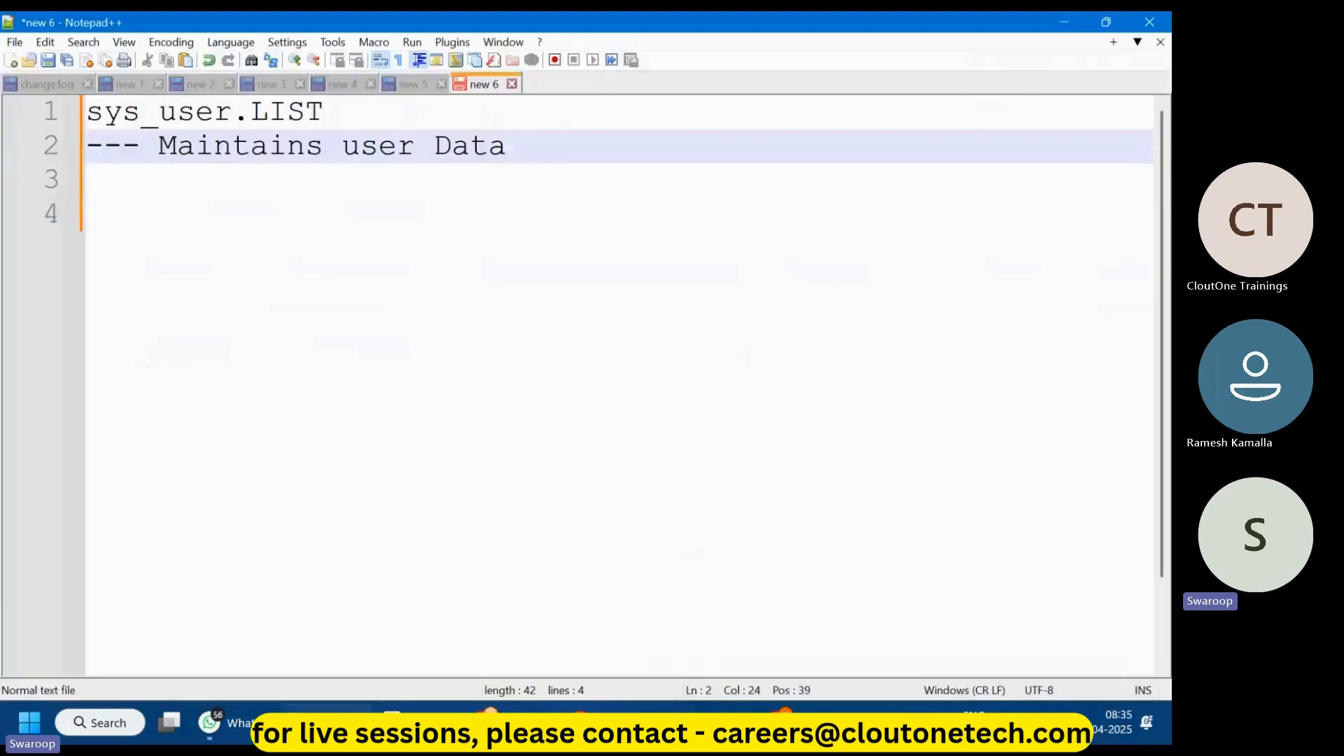
{"action": "key", "text": "alt+Tab"}
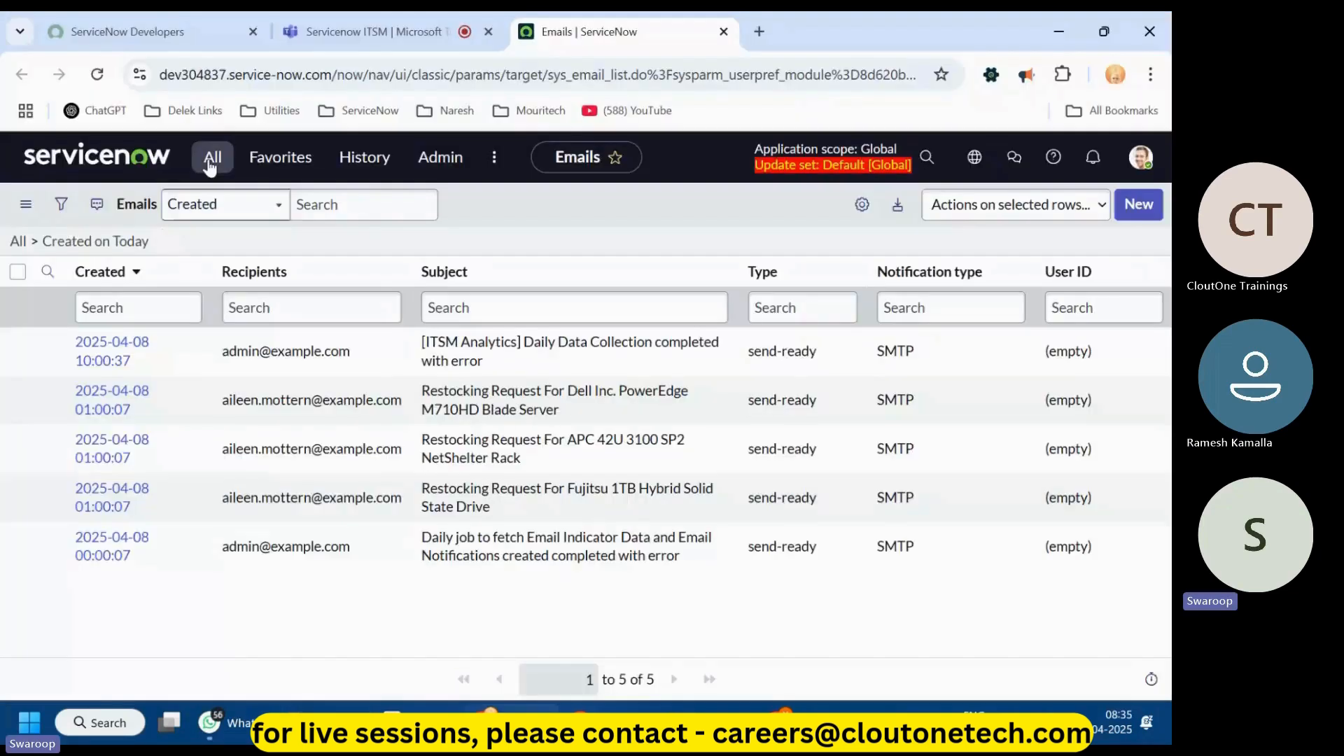
{"action": "left_click", "coordinate": [209, 167]}
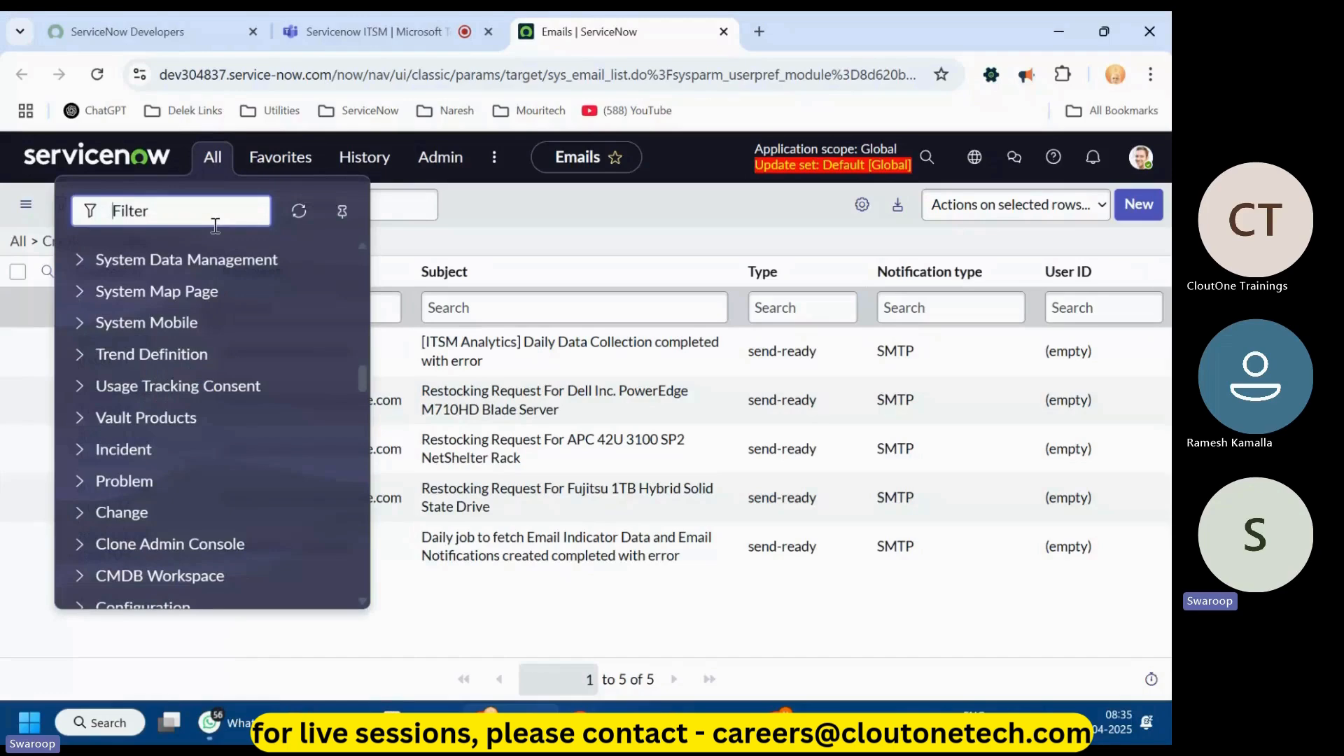
{"action": "type", "text": "aya_u"}
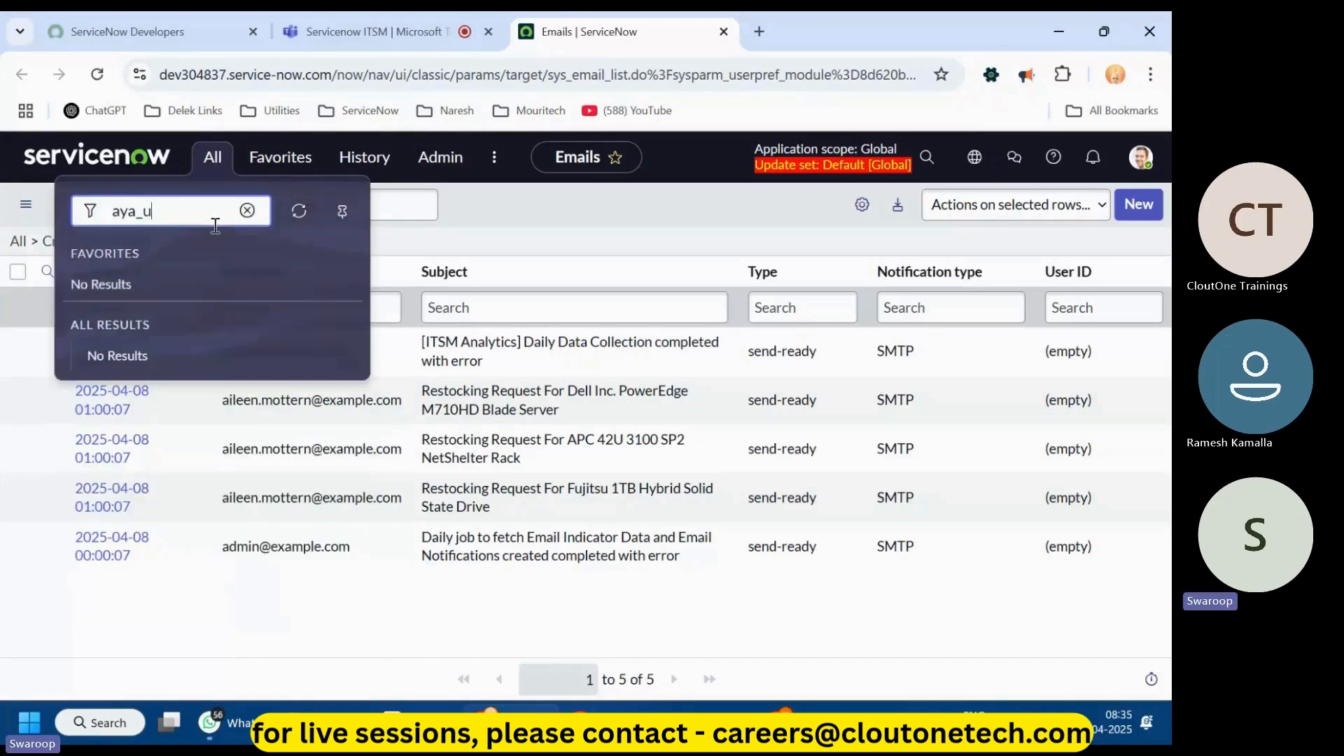
{"action": "type", "text": "awe"}
{"action": "key", "text": "BackSpace"}
{"action": "key", "text": "BackSpace"}
{"action": "type", "text": "er"}
{"action": "key", "text": "BackSpace"}
{"action": "key", "text": "BackSpace"}
{"action": "key", "text": "BackSpace"}
{"action": "type", "text": "ser"}
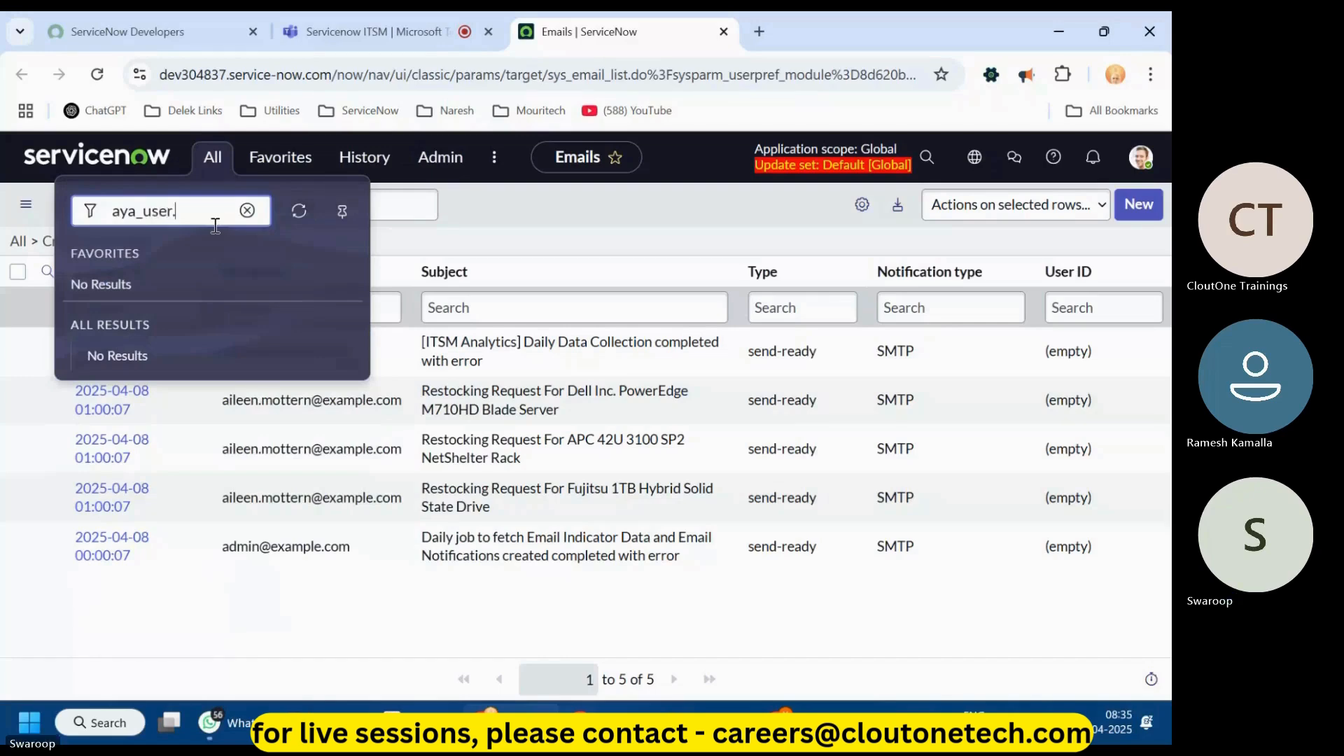
{"action": "type", "text": ".list"}
{"action": "key", "text": "Return"}
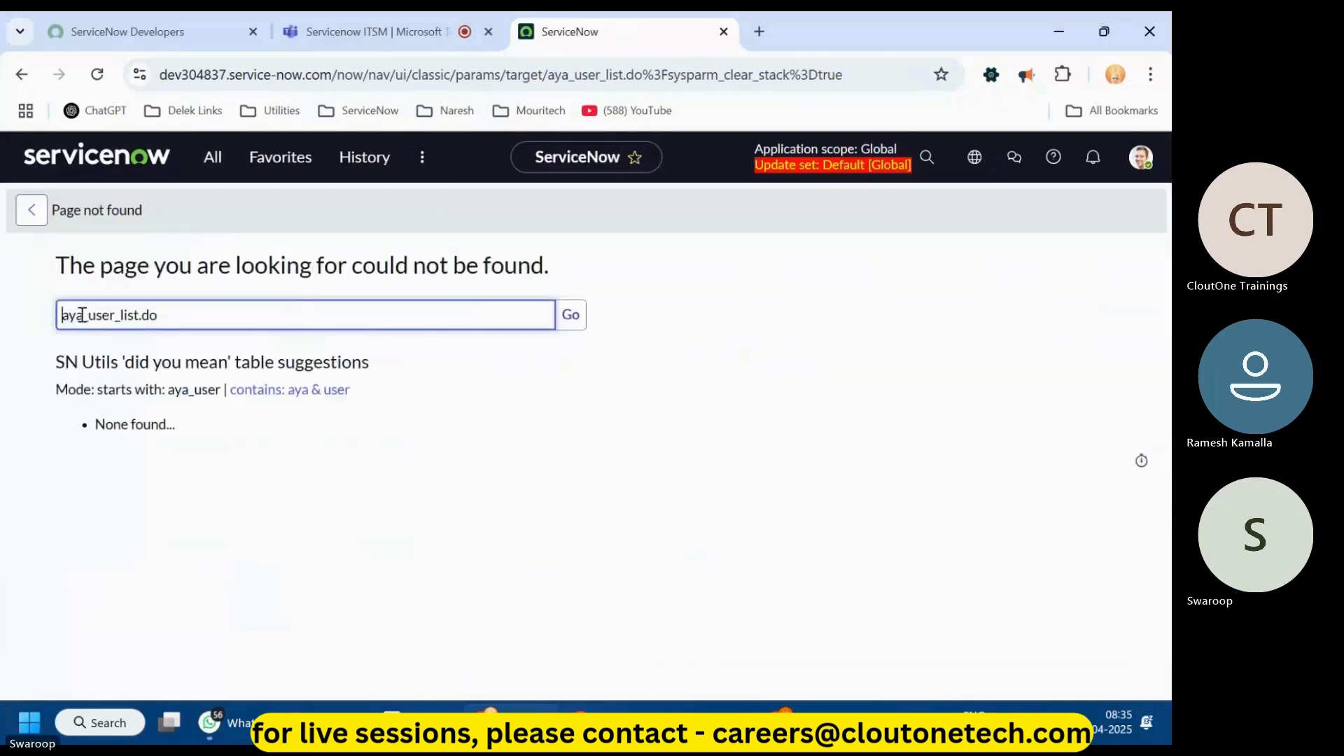
- Correct the requested page name to sys_user_list.do and open the Users list
{"action": "key", "text": "Delete"}
{"action": "key", "text": "Delete"}
{"action": "key", "text": "Delete"}
{"action": "type", "text": "sys"}
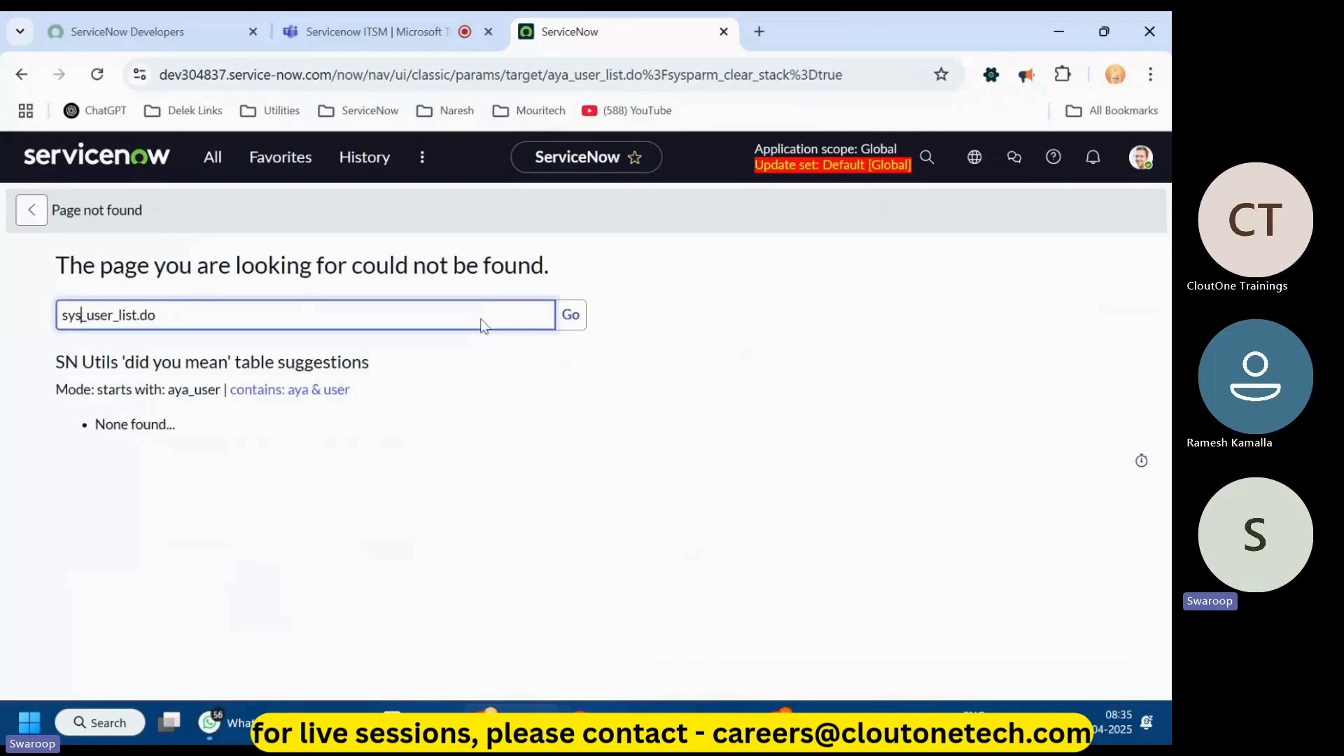
{"action": "key", "text": "Return"}
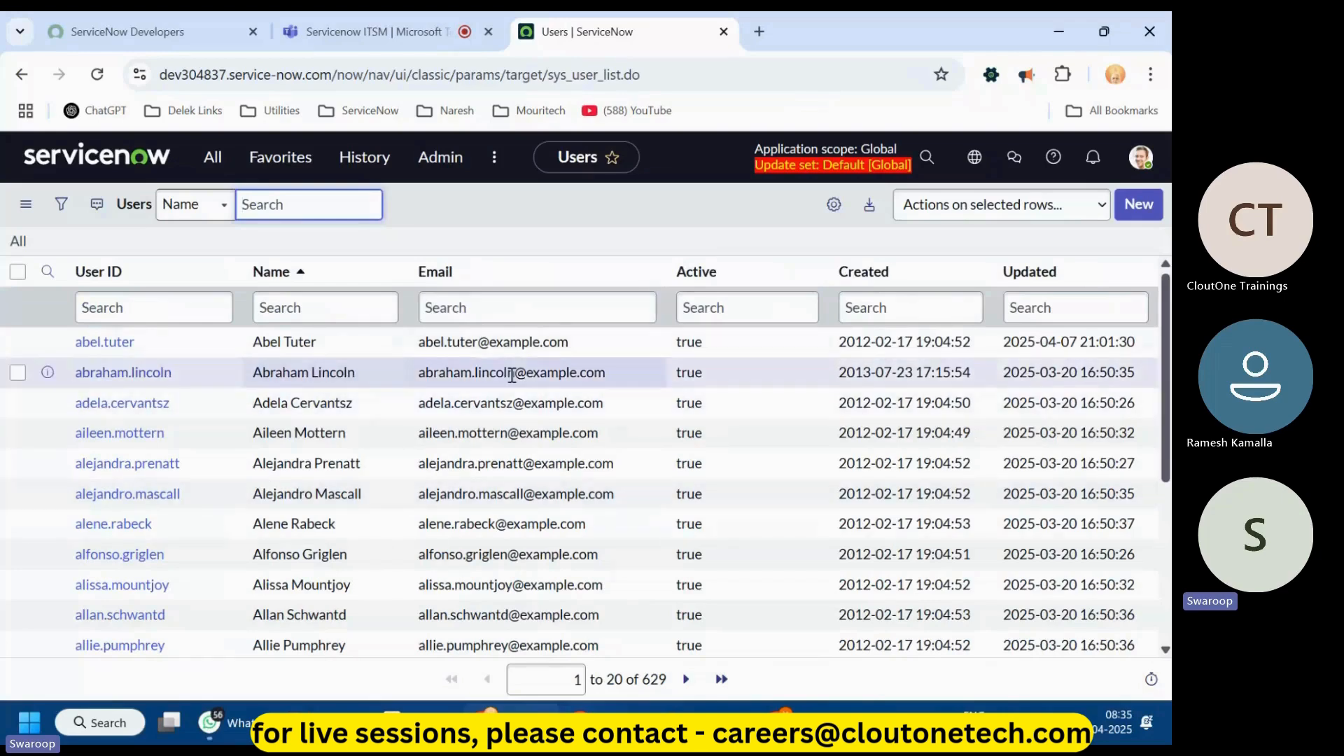
- Examine the Users list's paging information, column search fields and list controls
{"action": "left_click_drag", "start_coordinate": [641, 679], "coordinate": [671, 680]}
{"action": "left_click", "coordinate": [650, 683]}
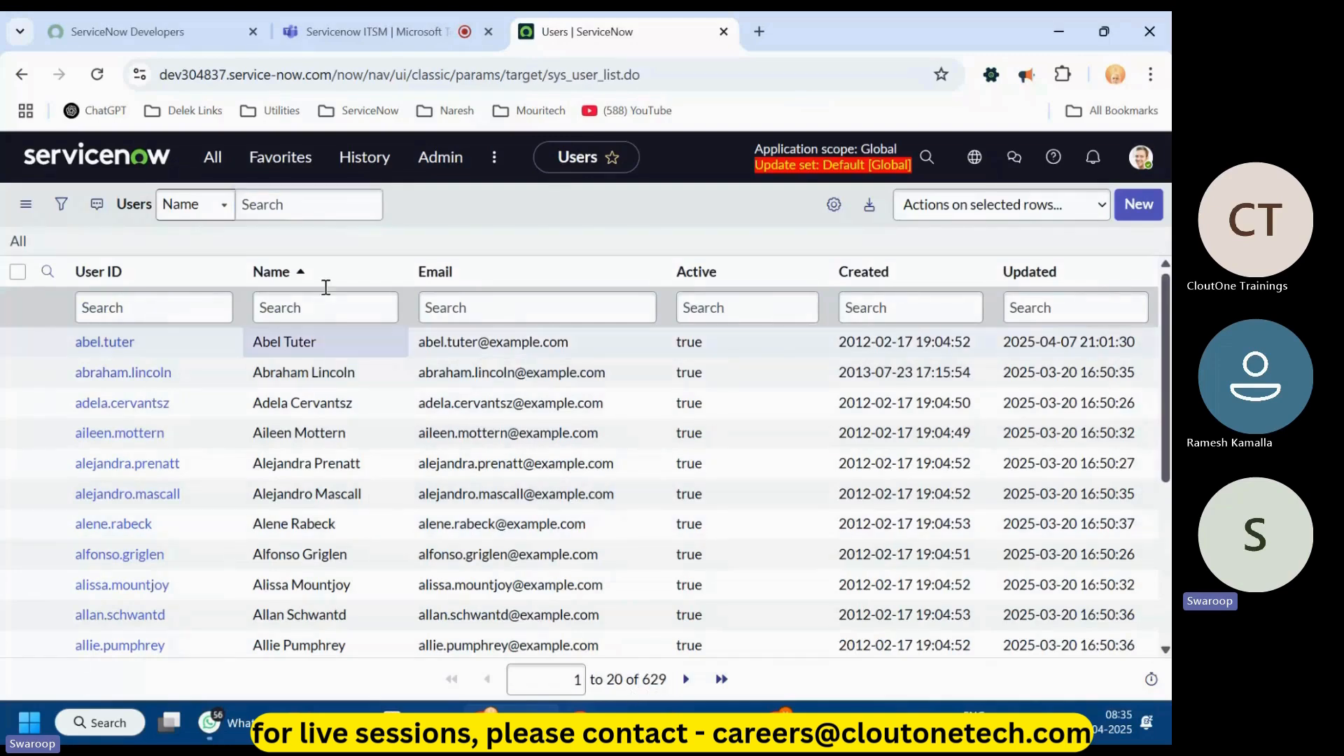
{"action": "left_click", "coordinate": [509, 307]}
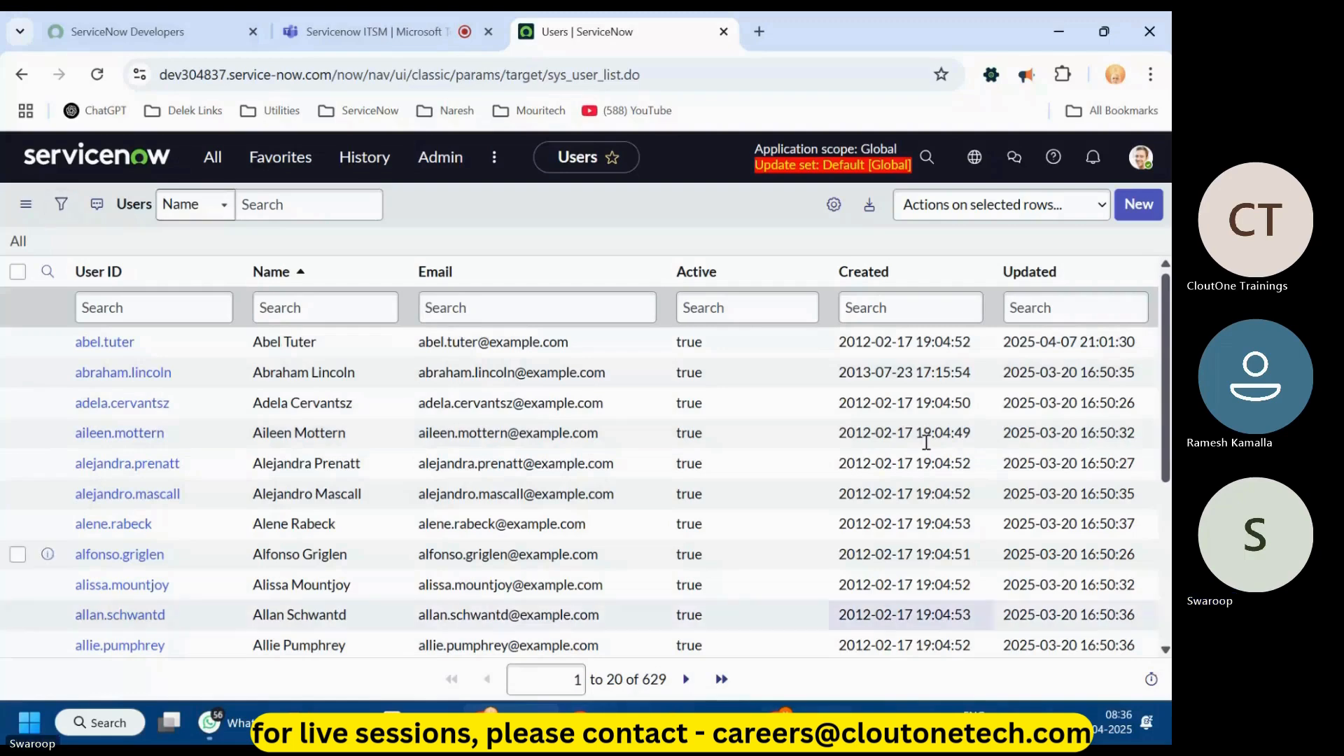
{"action": "left_click", "coordinate": [23, 210]}
{"action": "left_click", "coordinate": [22, 213]}
{"action": "left_click", "coordinate": [22, 214]}
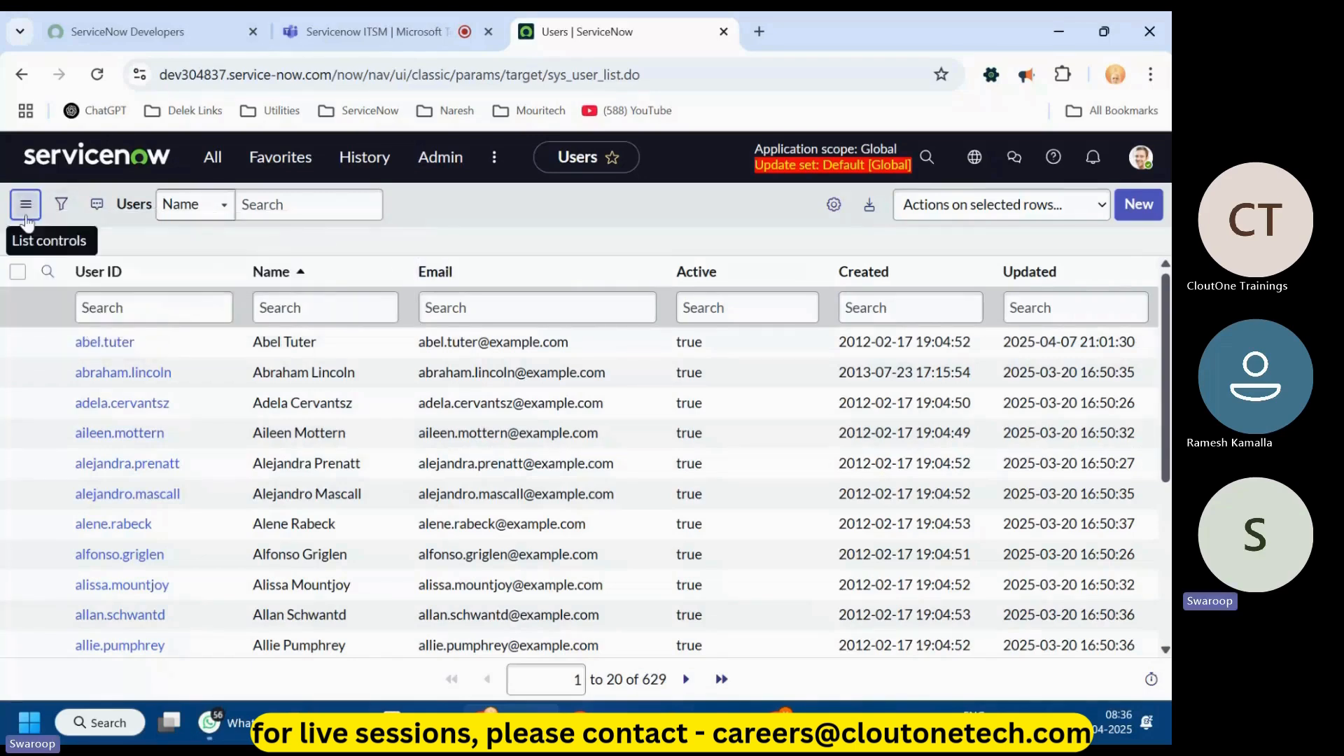
{"action": "left_click", "coordinate": [30, 210]}
- Switch to Notepad++ and add the line "Label: User" beneath the user data note, leaving a blank line between them
{"action": "left_click", "coordinate": [341, 710]}
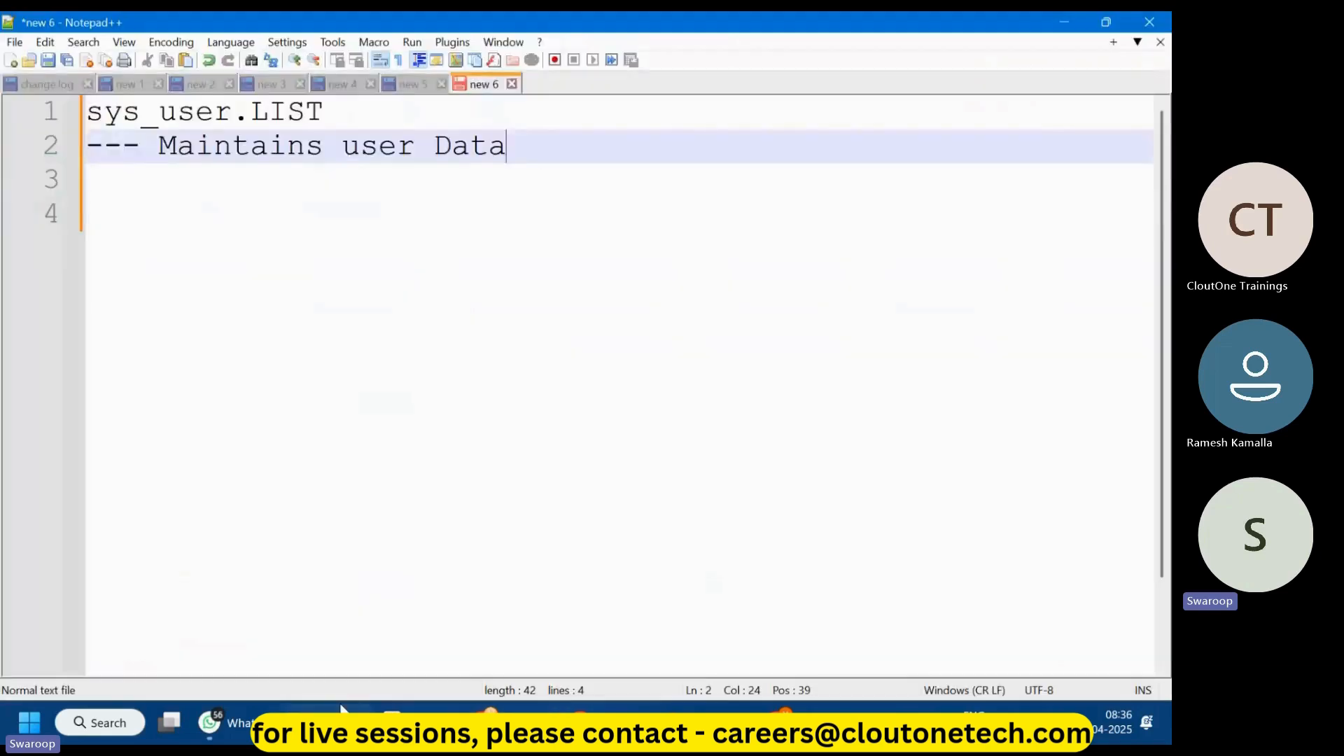
{"action": "left_click", "coordinate": [237, 255]}
{"action": "left_click", "coordinate": [619, 162]}
{"action": "key", "text": "Return"}
{"action": "key", "text": "Return"}
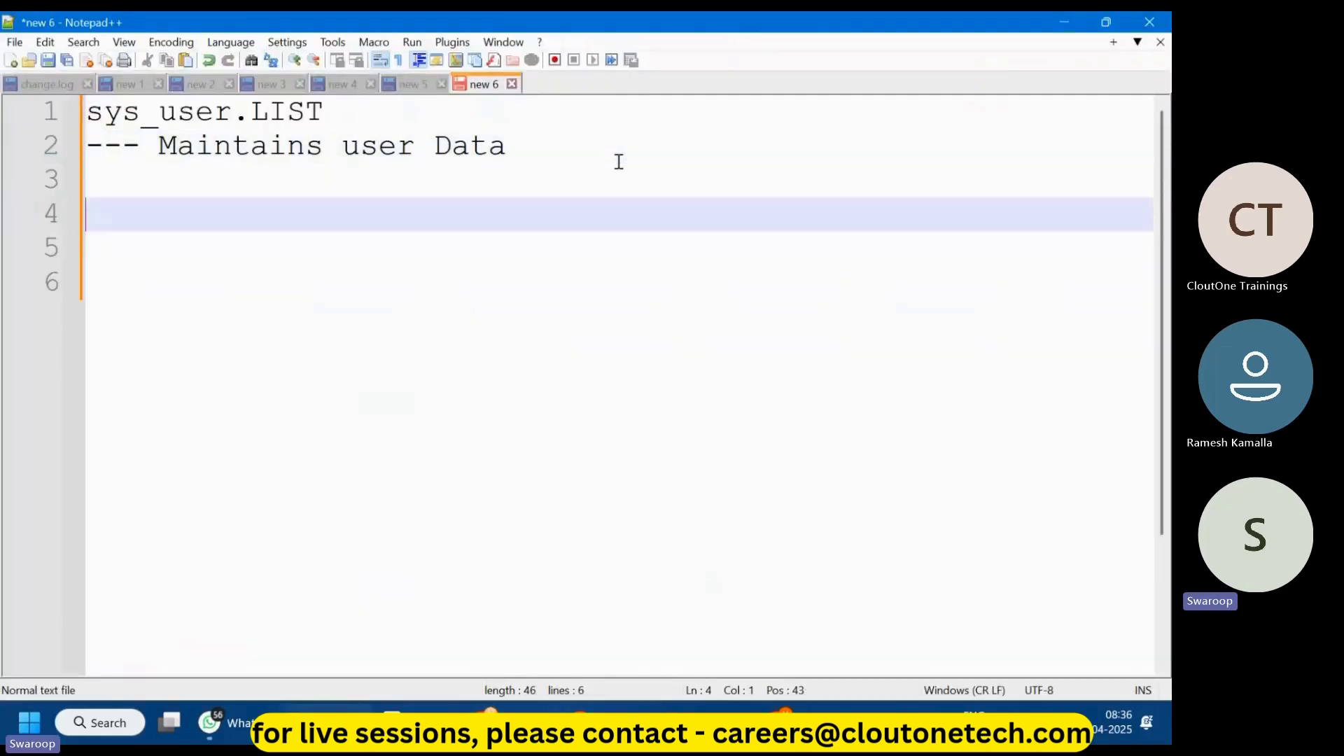
{"action": "type", "text": "Label:"}
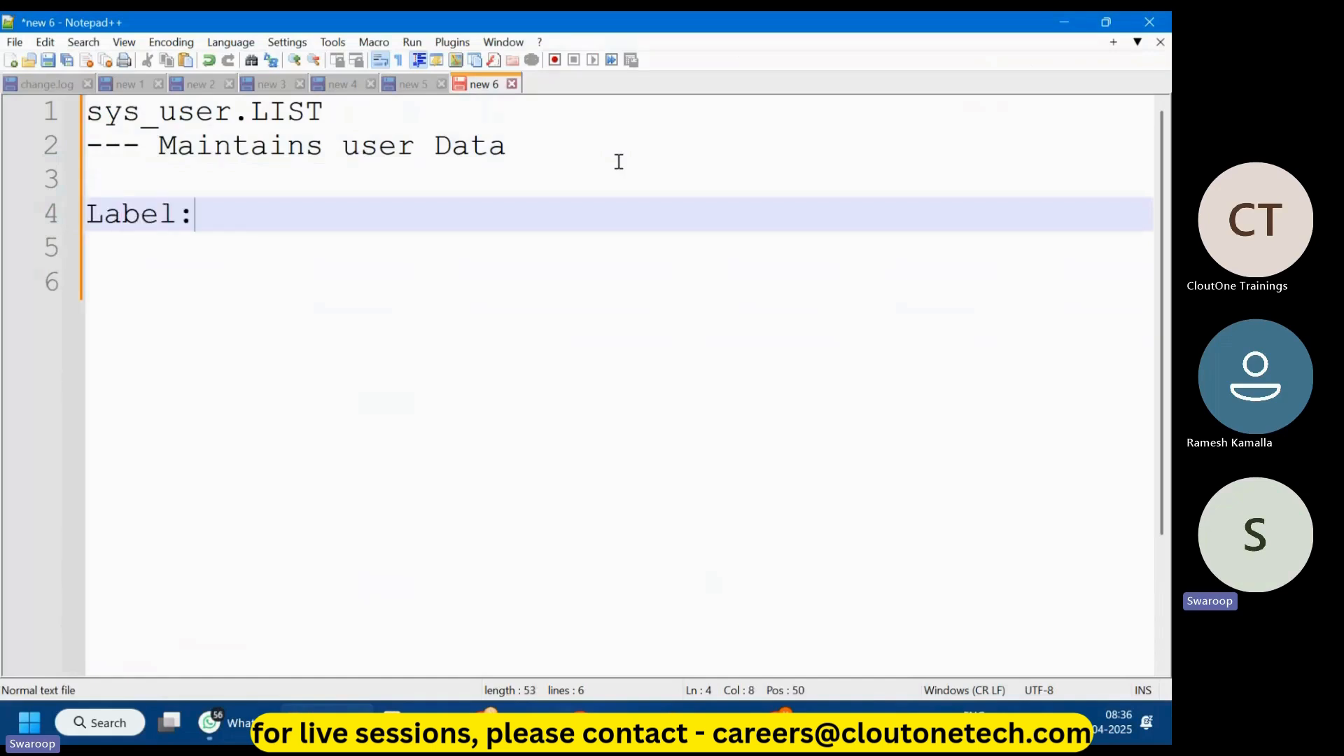
{"action": "type", "text": " User"}
{"action": "key", "text": "Return"}
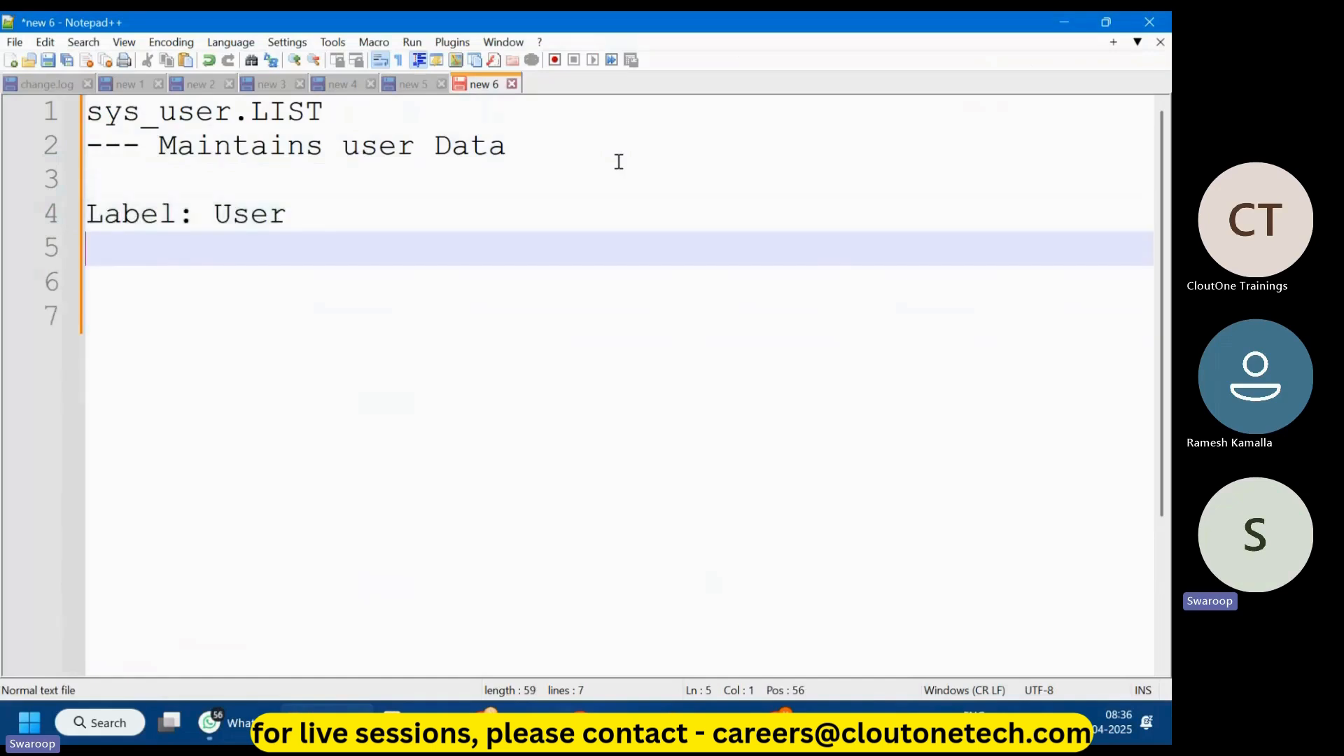
- Add the line "Name: sys_user" directly below the label line in the note
{"action": "type", "text": "NameL"}
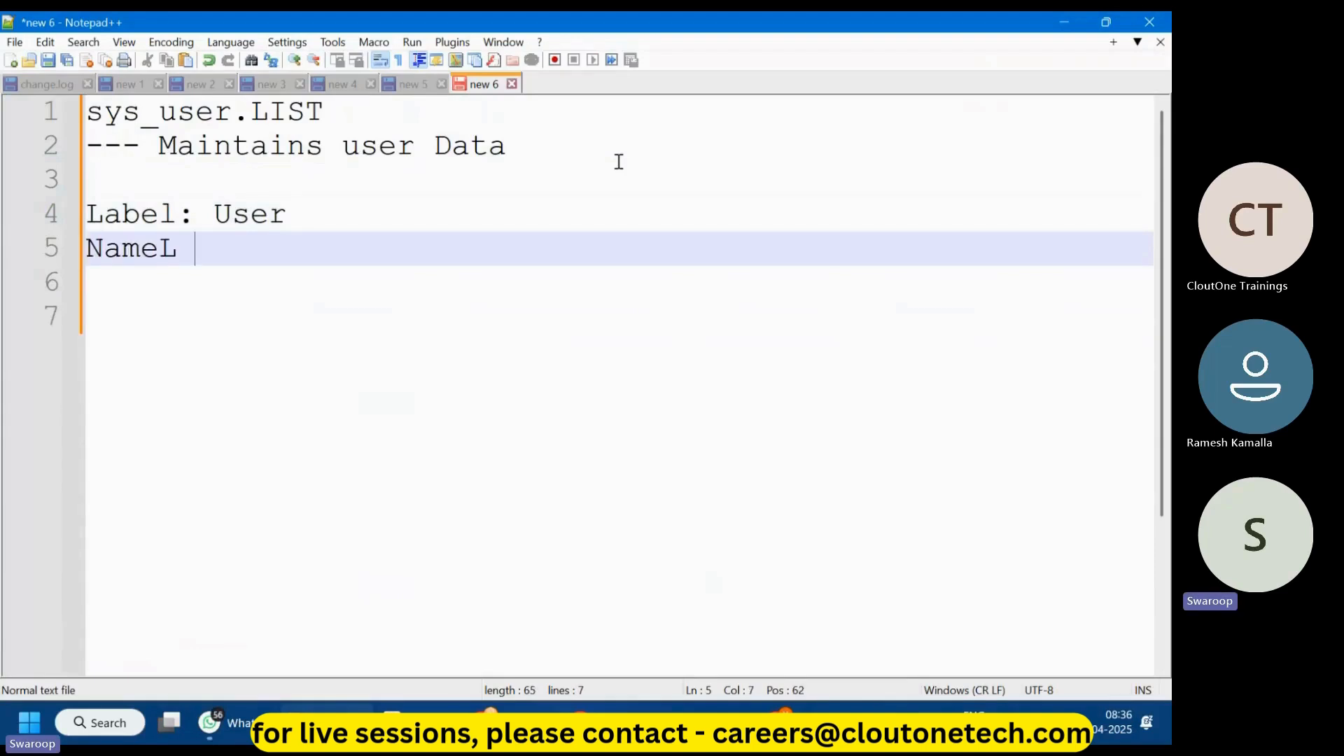
{"action": "key", "text": "BackSpace"}
{"action": "key", "text": "BackSpace"}
{"action": "type", "text": ": sys_user"}
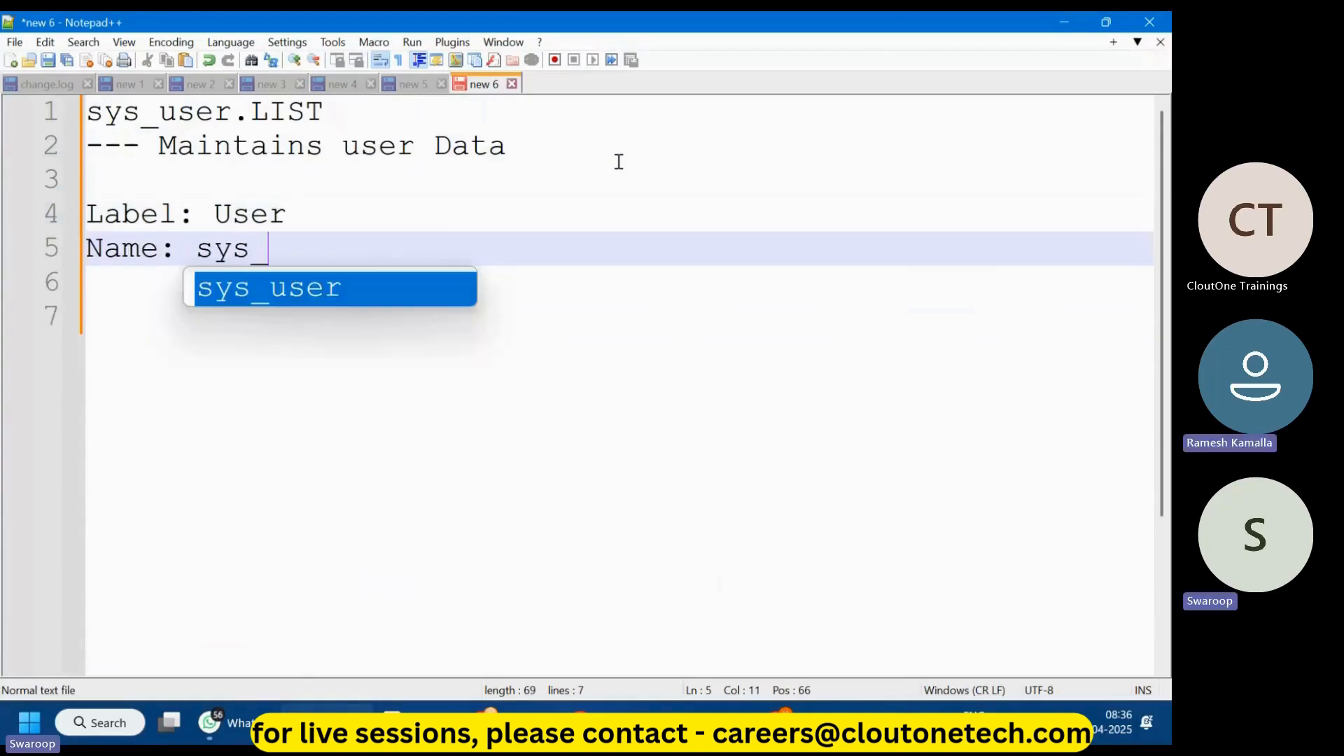
{"action": "left_click", "coordinate": [971, 297]}
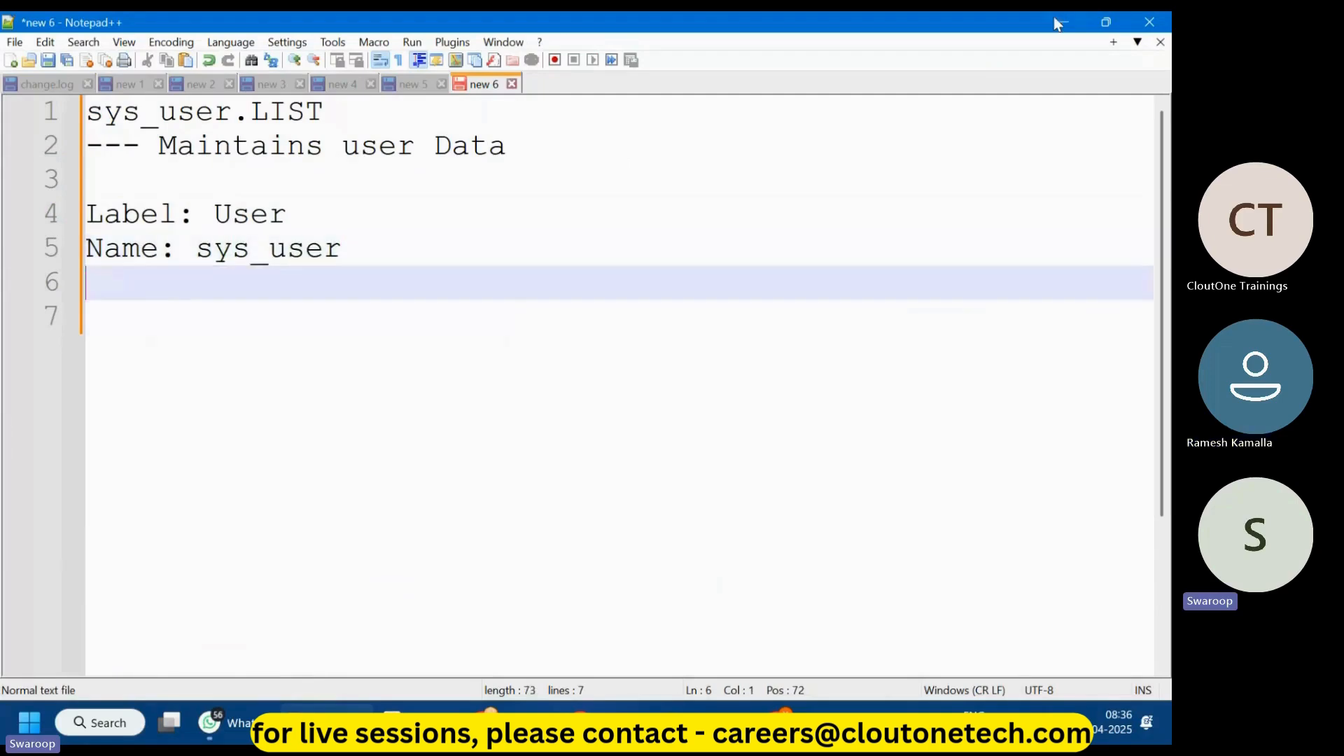
- Switch back to ServiceNow and open the problem table's list from the navigator filter using "problem.LIST"
{"action": "left_click", "coordinate": [1064, 23]}
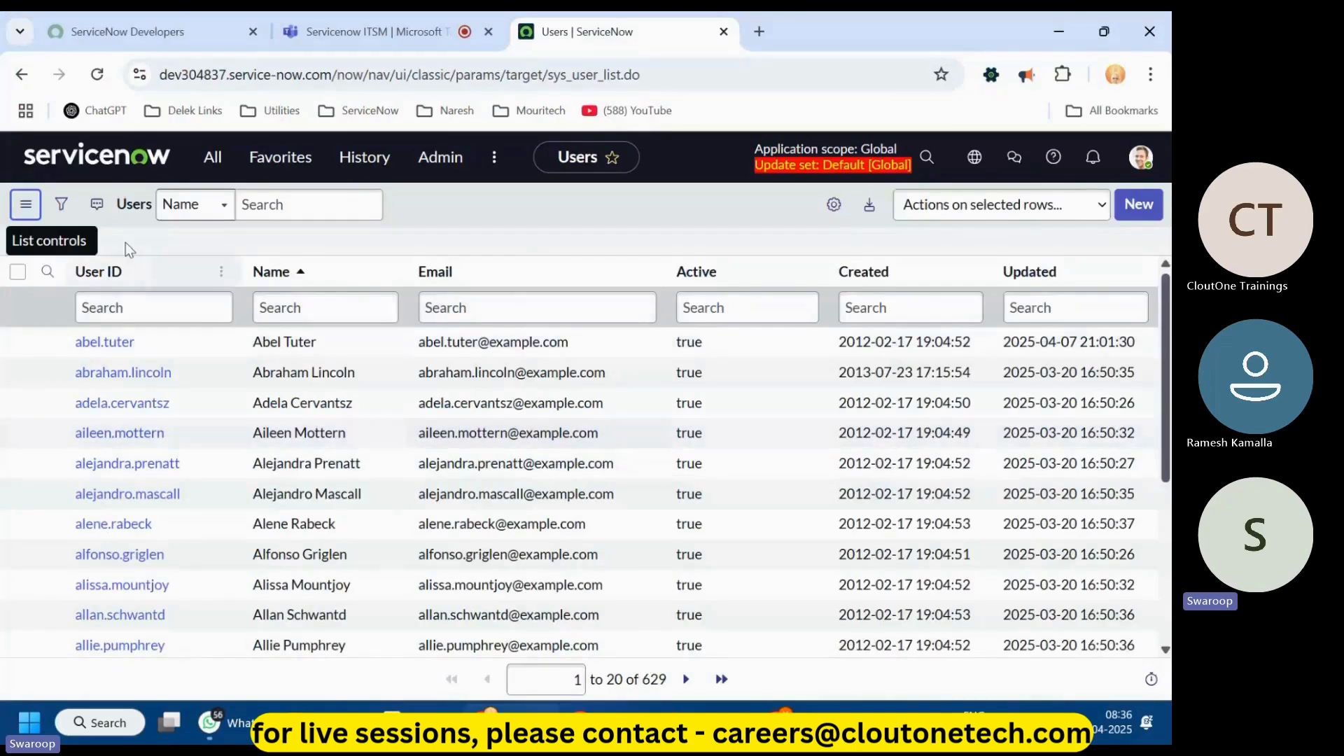
{"action": "key", "text": "Tab"}
{"action": "key", "text": "Tab"}
{"action": "key", "text": "Tab"}
{"action": "key", "text": "Tab"}
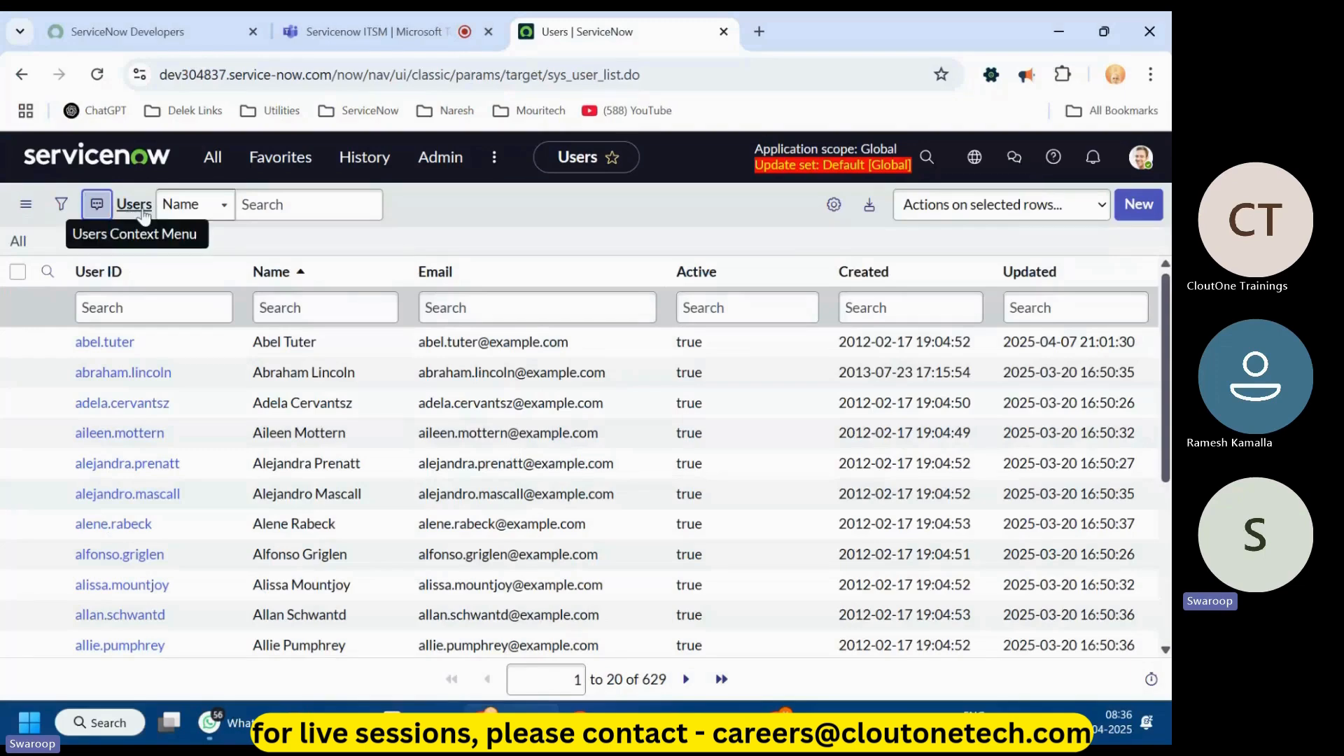
{"action": "left_click", "coordinate": [210, 160]}
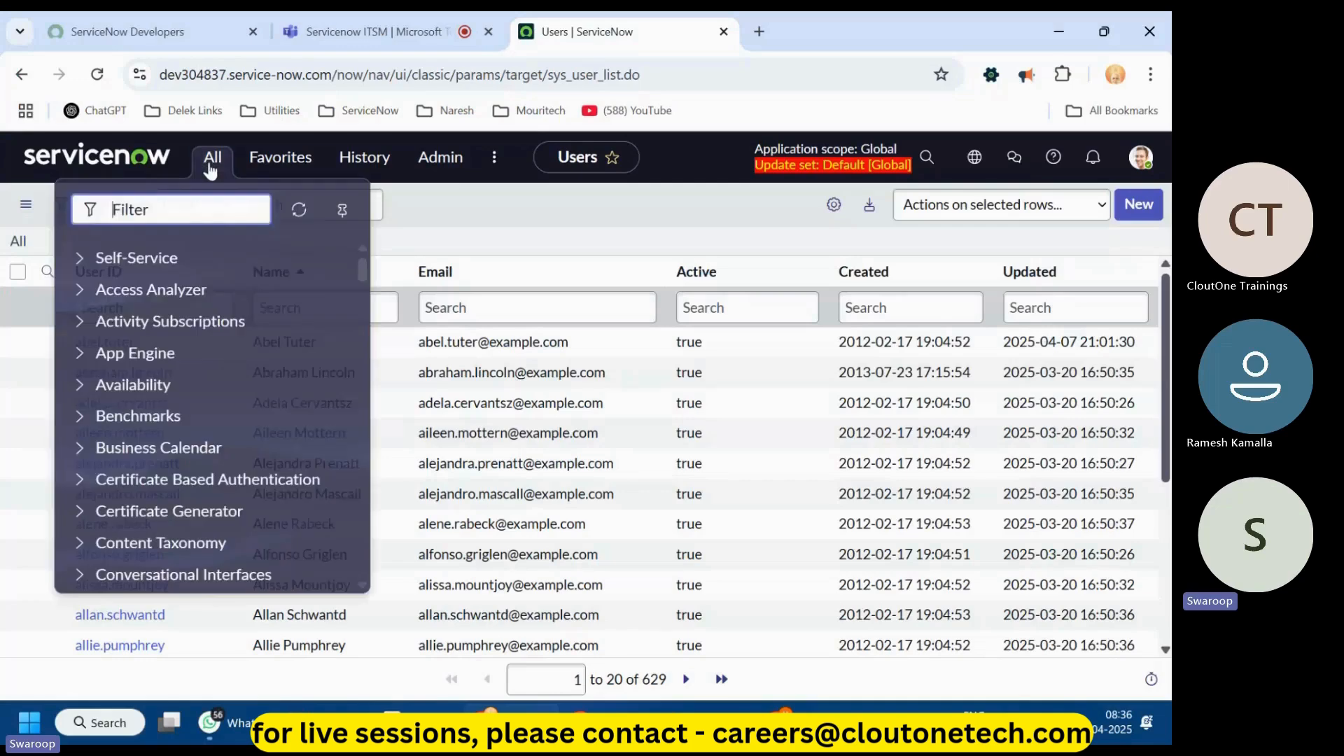
{"action": "type", "text": "probl"}
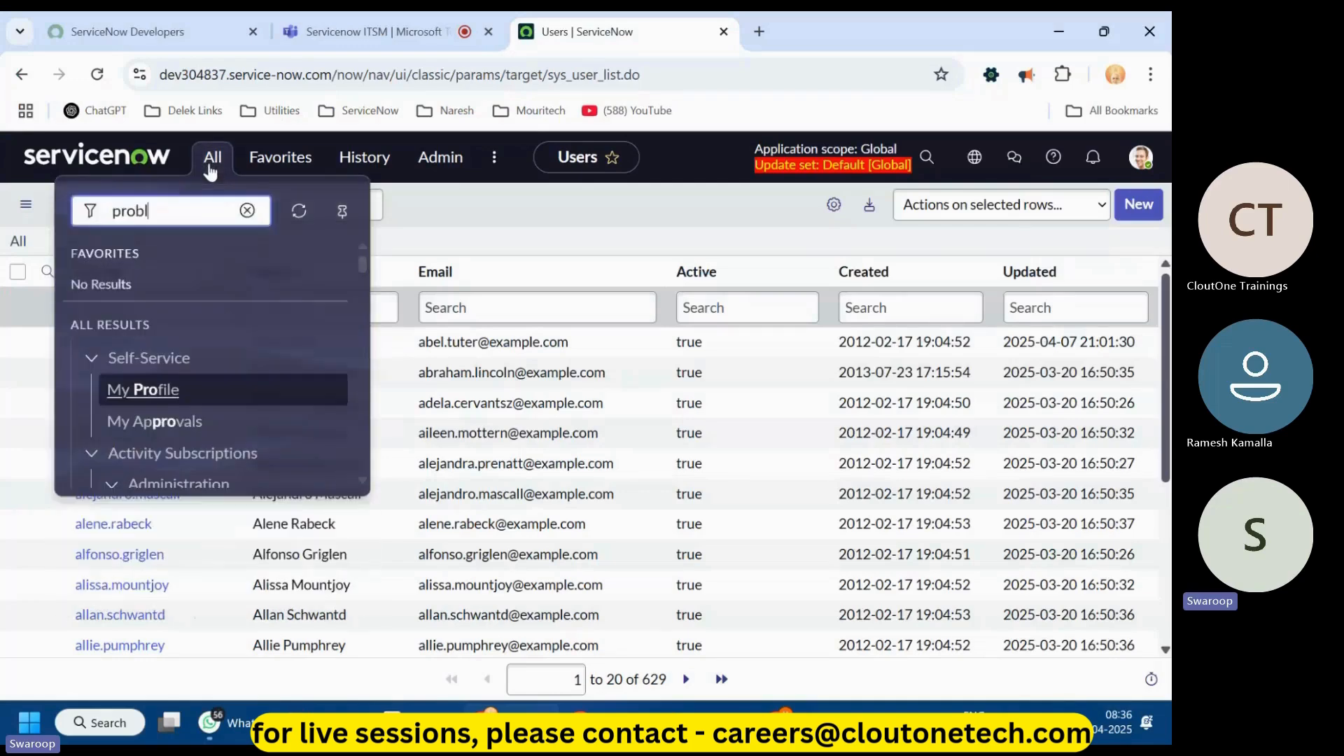
{"action": "type", "text": "em.LIST"}
{"action": "key", "text": "Return"}
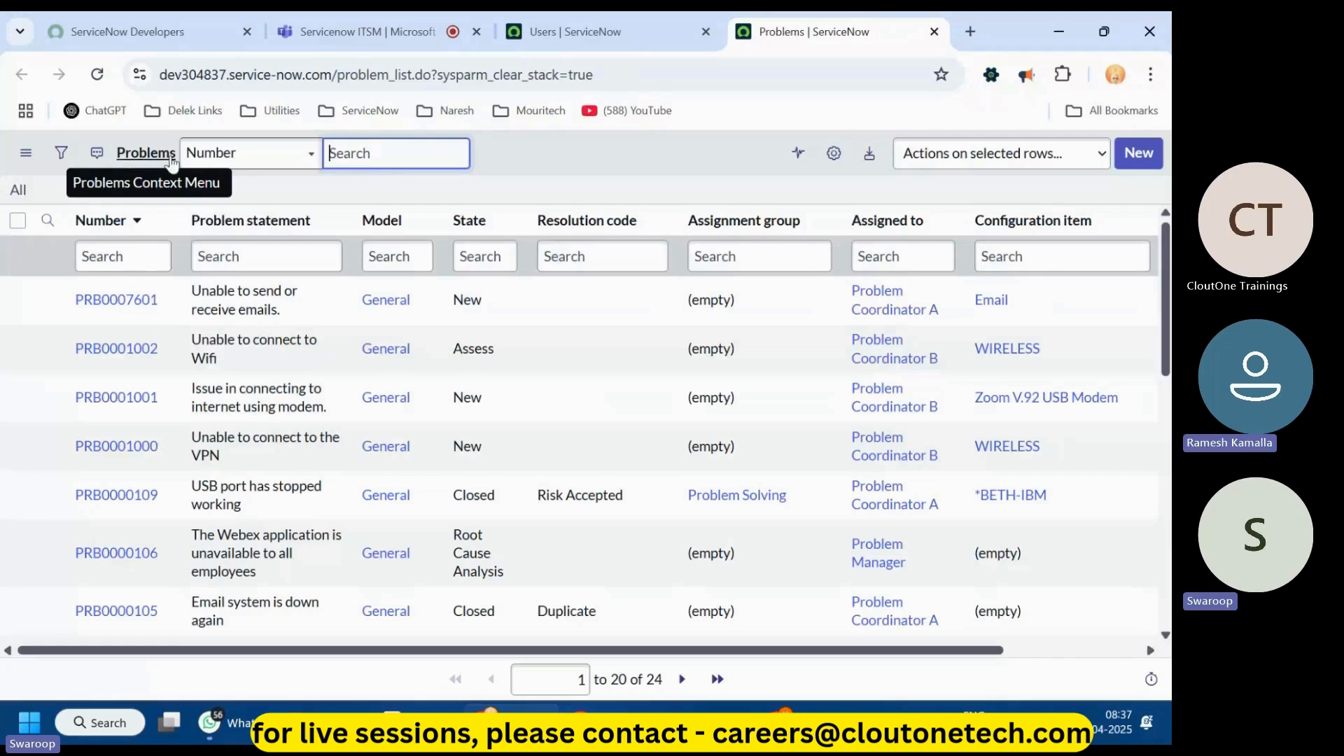
- Copy the Users list's URL into the Notepad++ note below the Name line and highlight the table name sys_user in it
{"action": "key", "text": "ctrl+shift+Tab"}
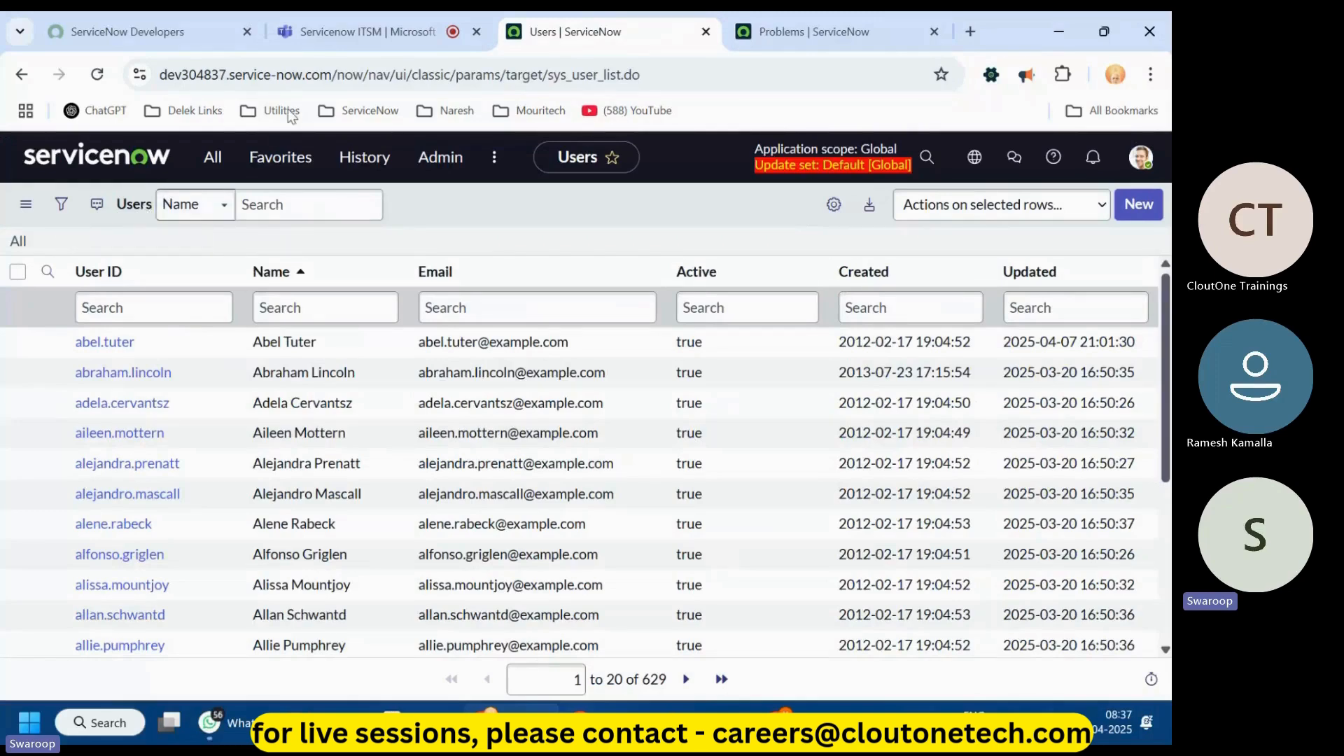
{"action": "left_click", "coordinate": [712, 76]}
{"action": "key", "text": "ctrl+c"}
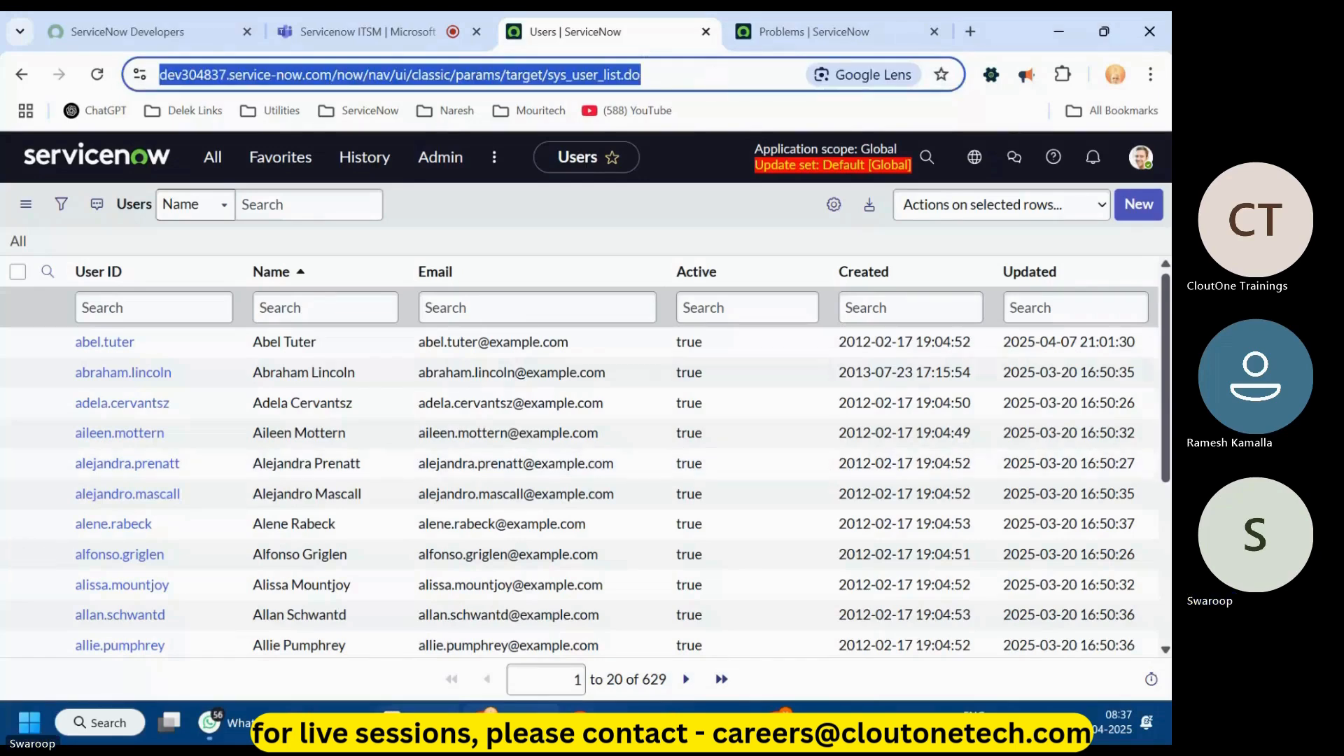
{"action": "key", "text": "alt+Tab"}
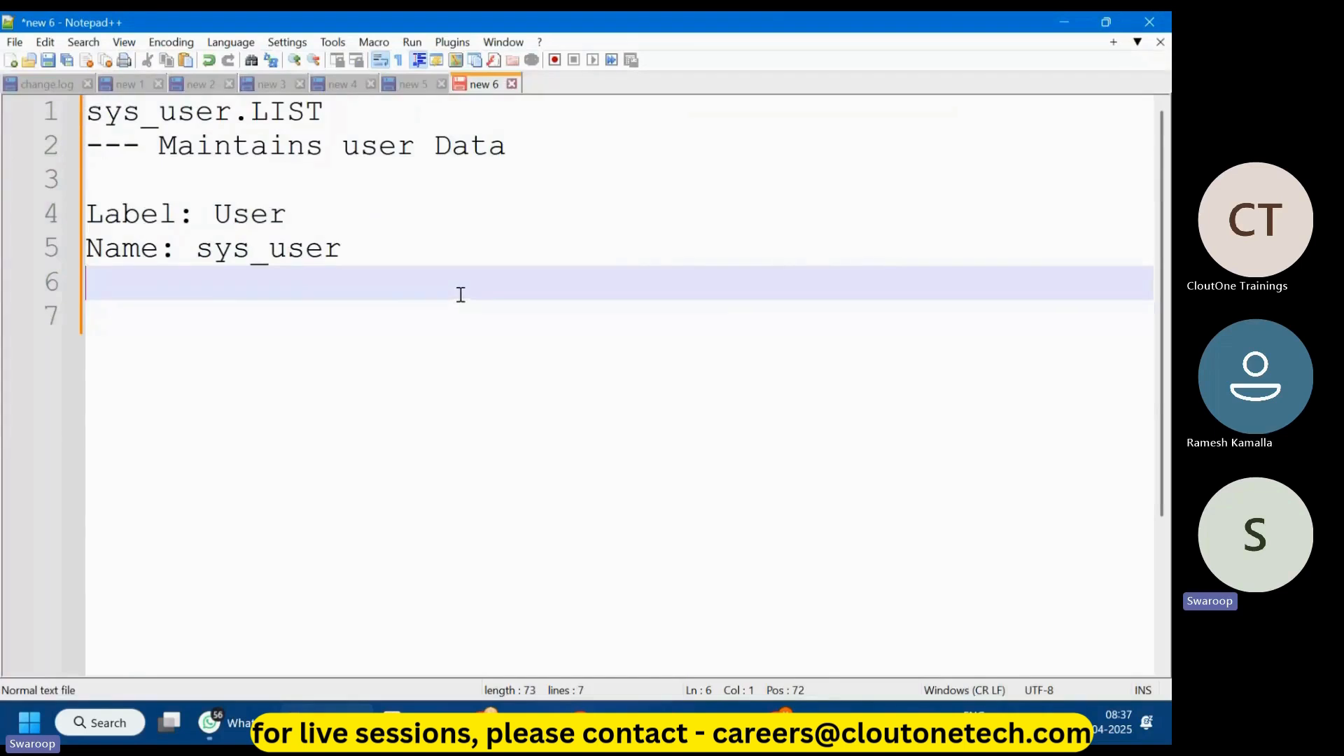
{"action": "key", "text": "ctrl+v"}
{"action": "key", "text": "Return"}
{"action": "left_click_drag", "start_coordinate": [250, 321], "coordinate": [487, 318]}
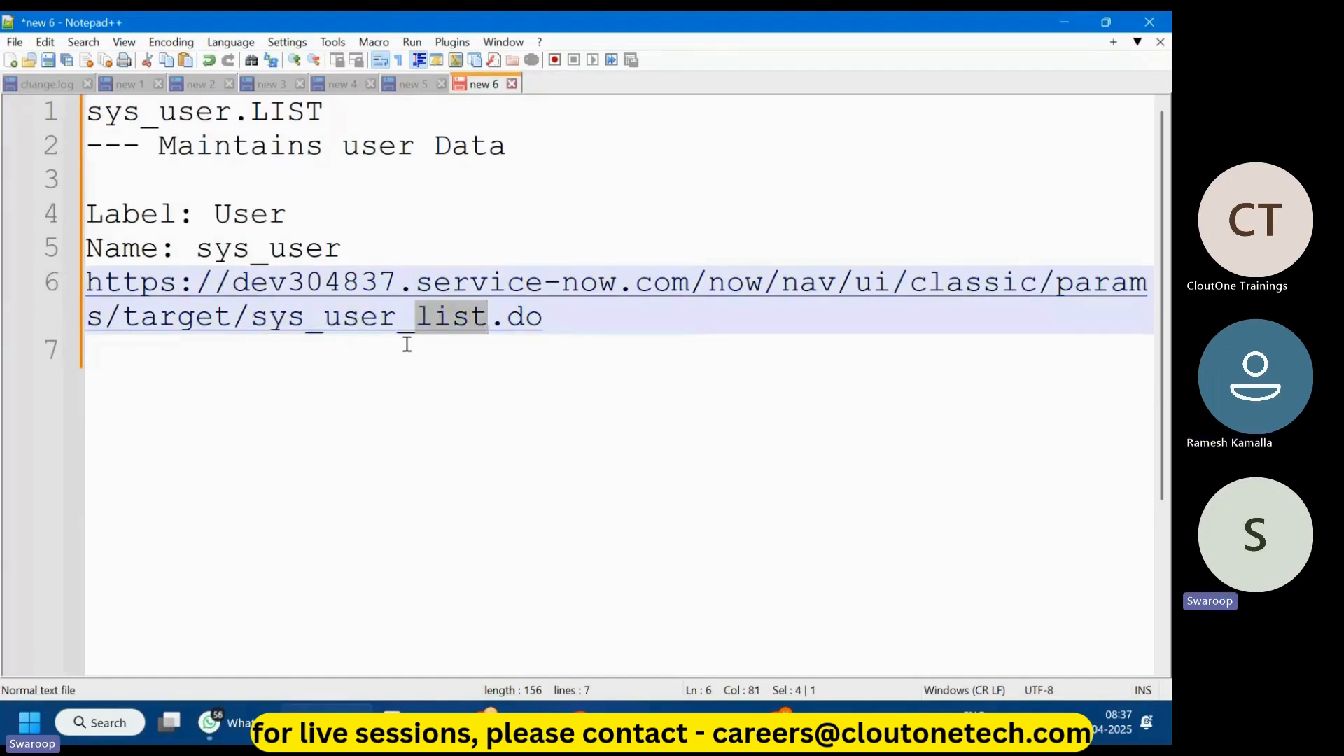
{"action": "left_click_drag", "start_coordinate": [397, 321], "coordinate": [253, 322]}
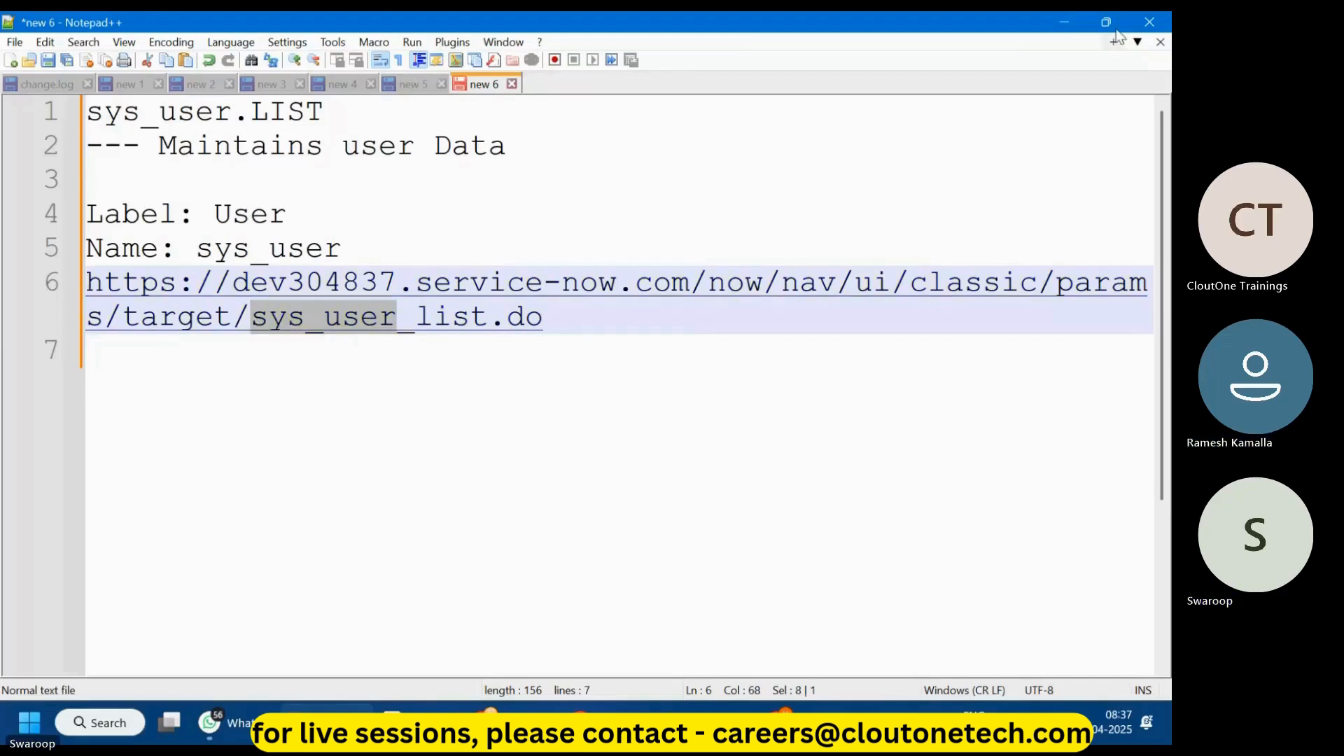
- Return to the Problems list in the browser and examine its records and the table name "problem" in its URL
{"action": "left_click", "coordinate": [1076, 23]}
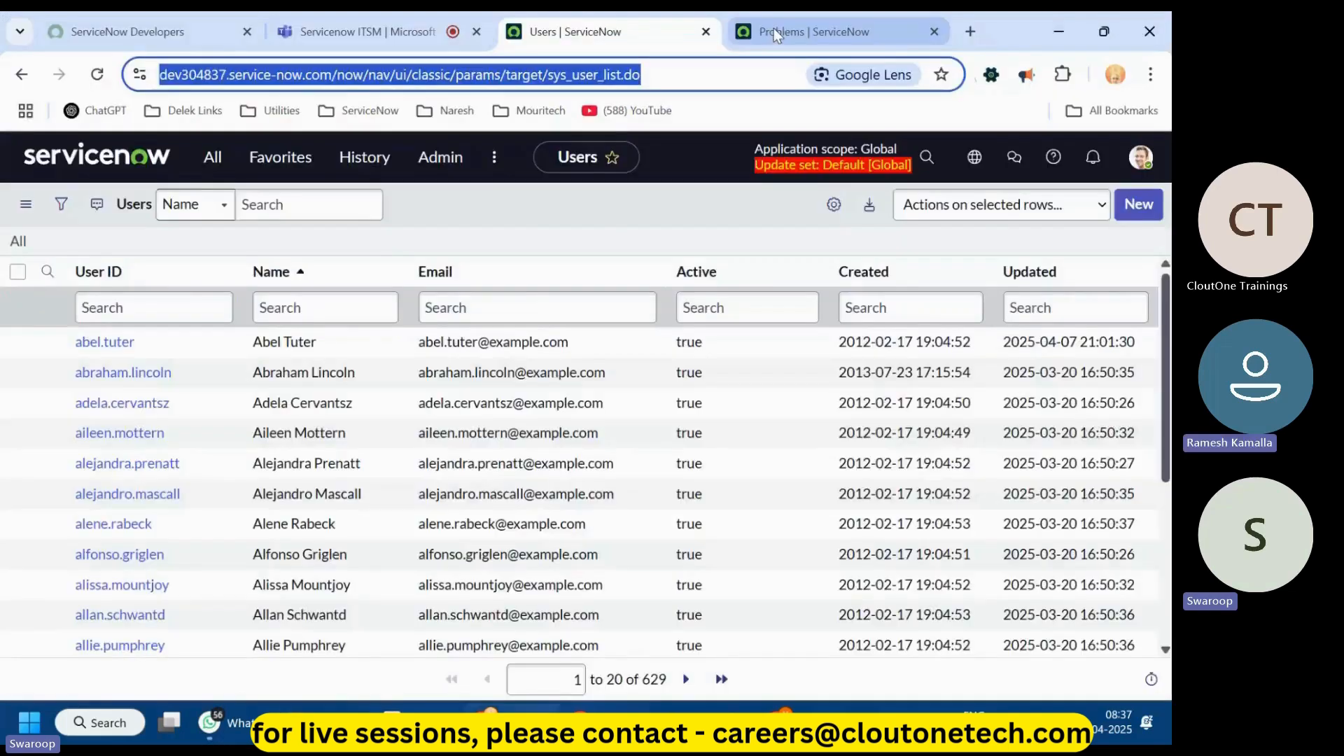
{"action": "left_click", "coordinate": [774, 28]}
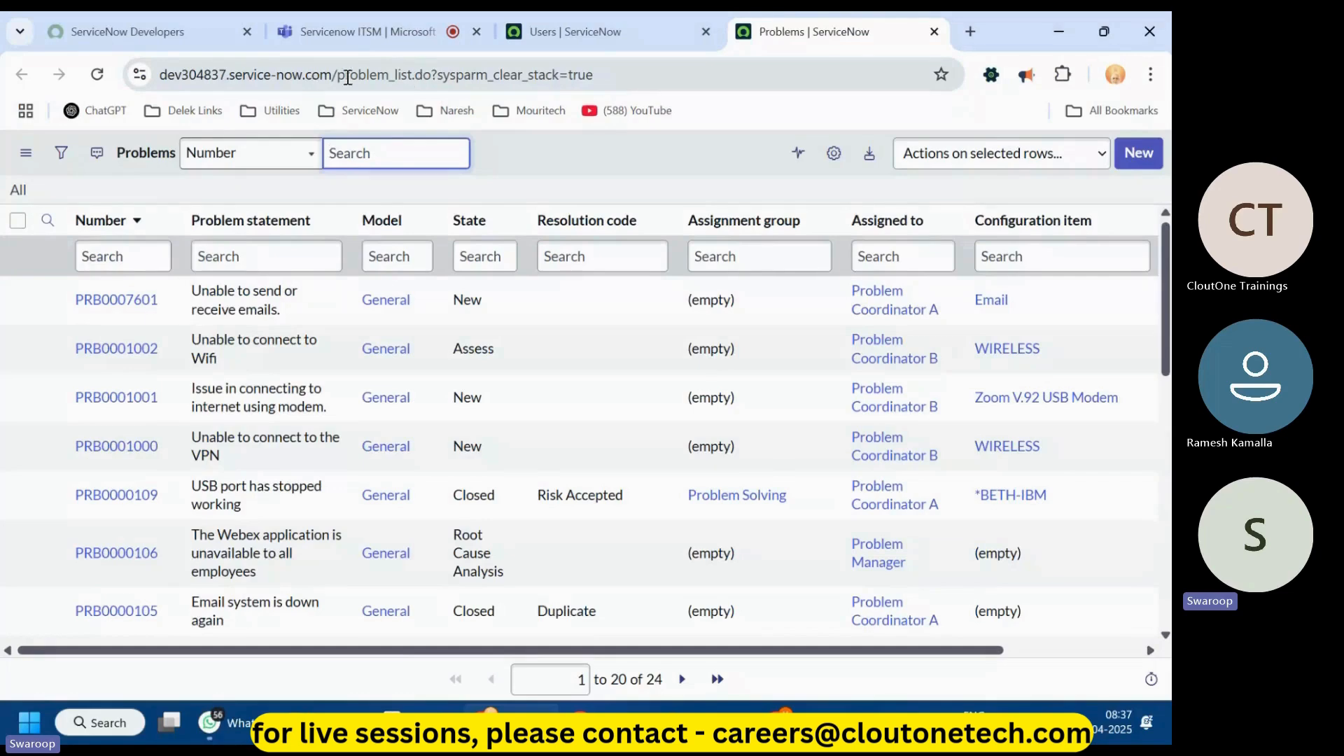
{"action": "left_click_drag", "start_coordinate": [337, 75], "coordinate": [391, 77]}
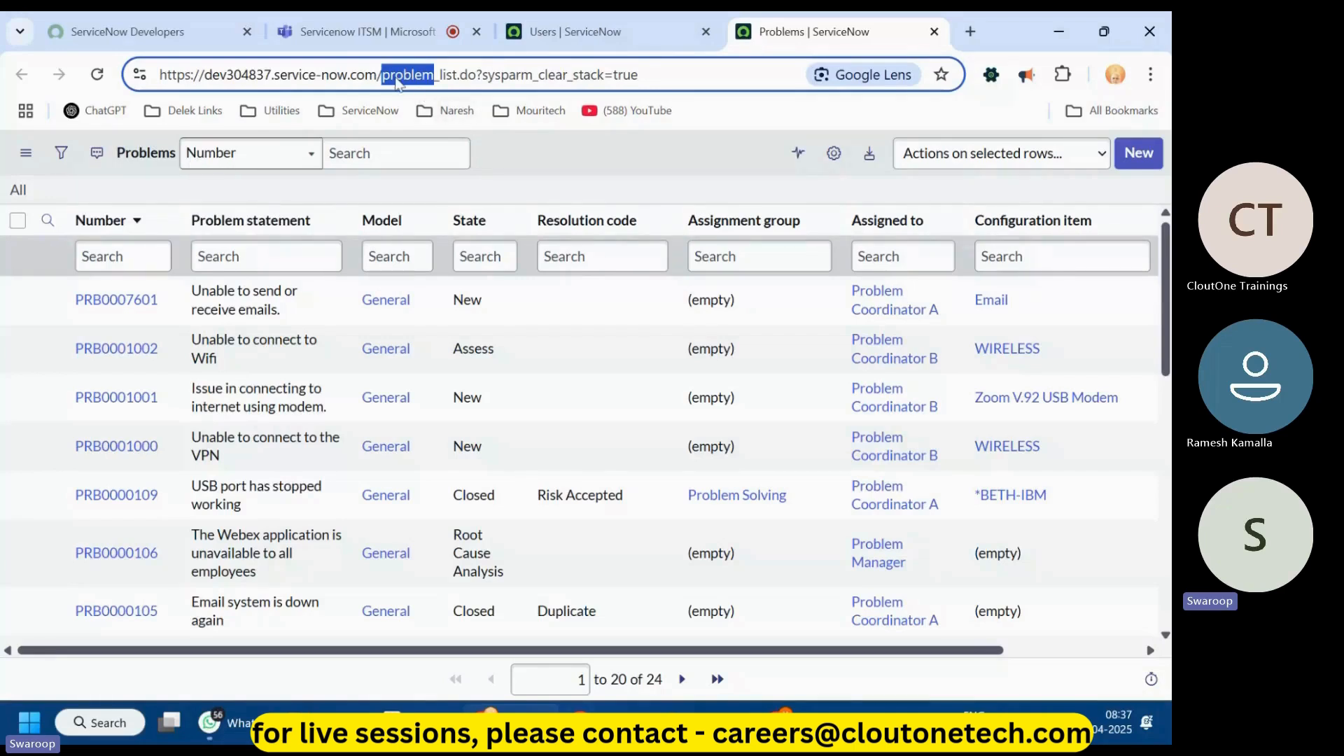
{"action": "scroll", "coordinate": [477, 346], "scroll_direction": "down", "scroll_amount": 1}
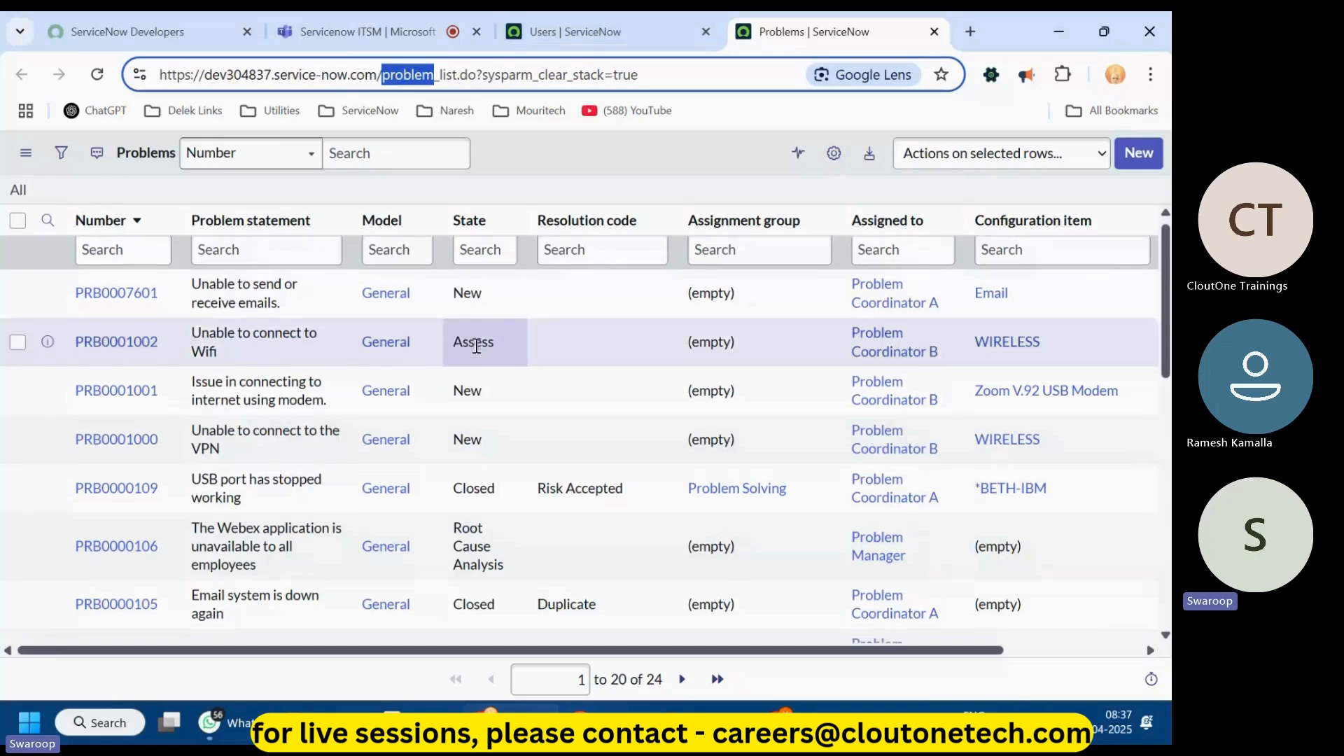
{"action": "scroll", "coordinate": [477, 346], "scroll_direction": "down", "scroll_amount": 3}
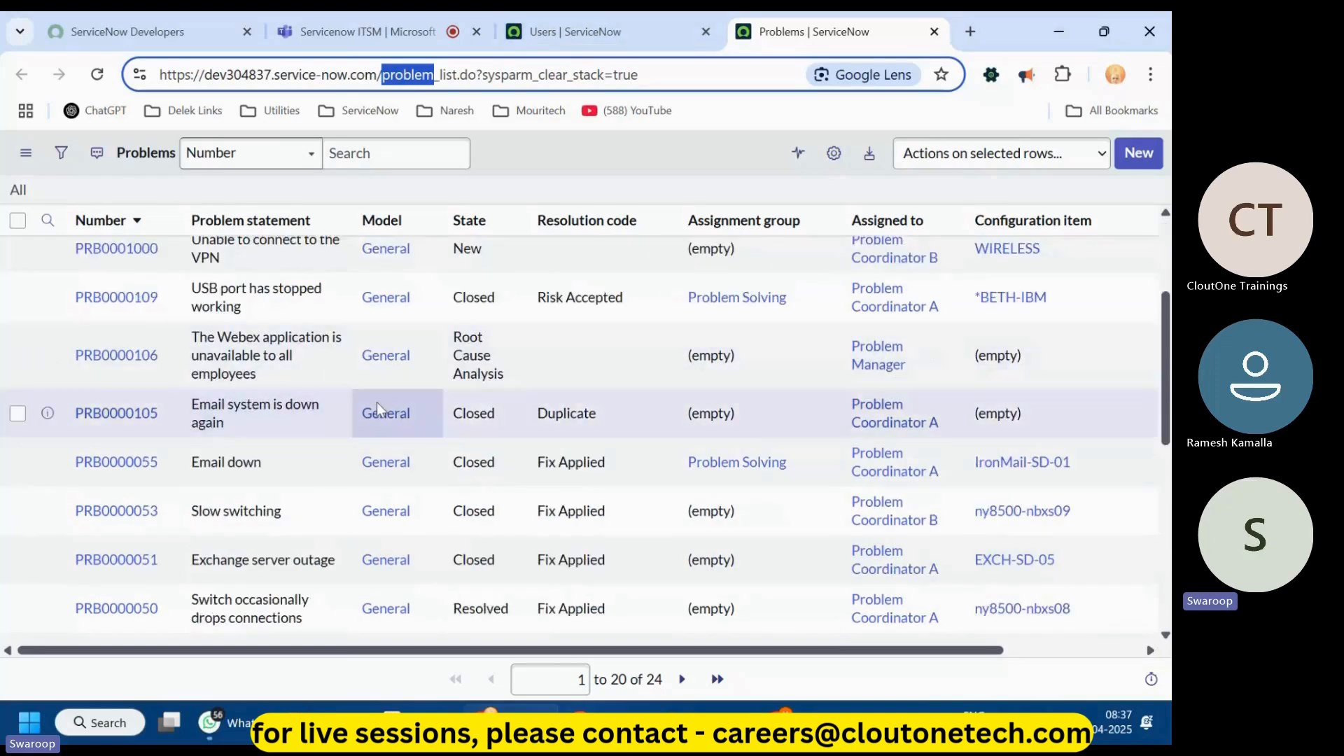
{"action": "scroll", "coordinate": [377, 402], "scroll_direction": "up", "scroll_amount": 4}
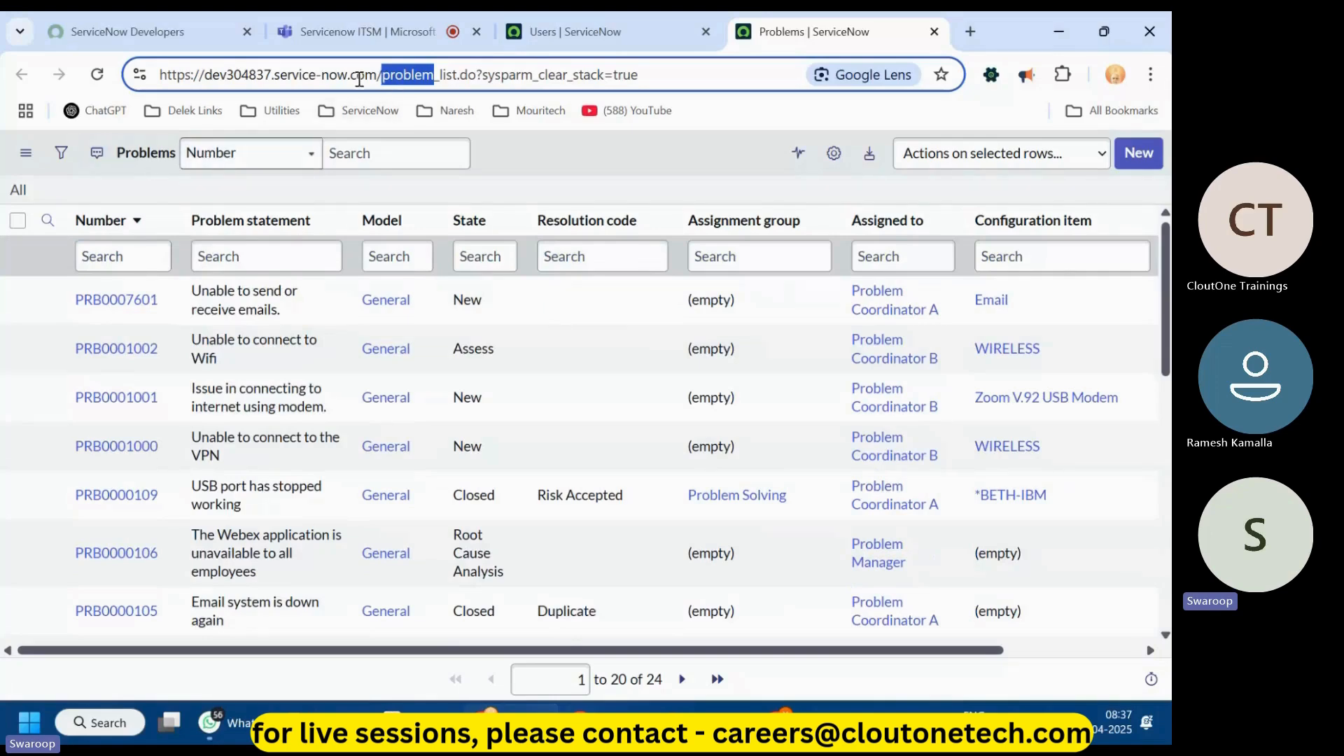
{"action": "left_click", "coordinate": [384, 76]}
{"action": "left_click_drag", "start_coordinate": [384, 76], "coordinate": [434, 78]}
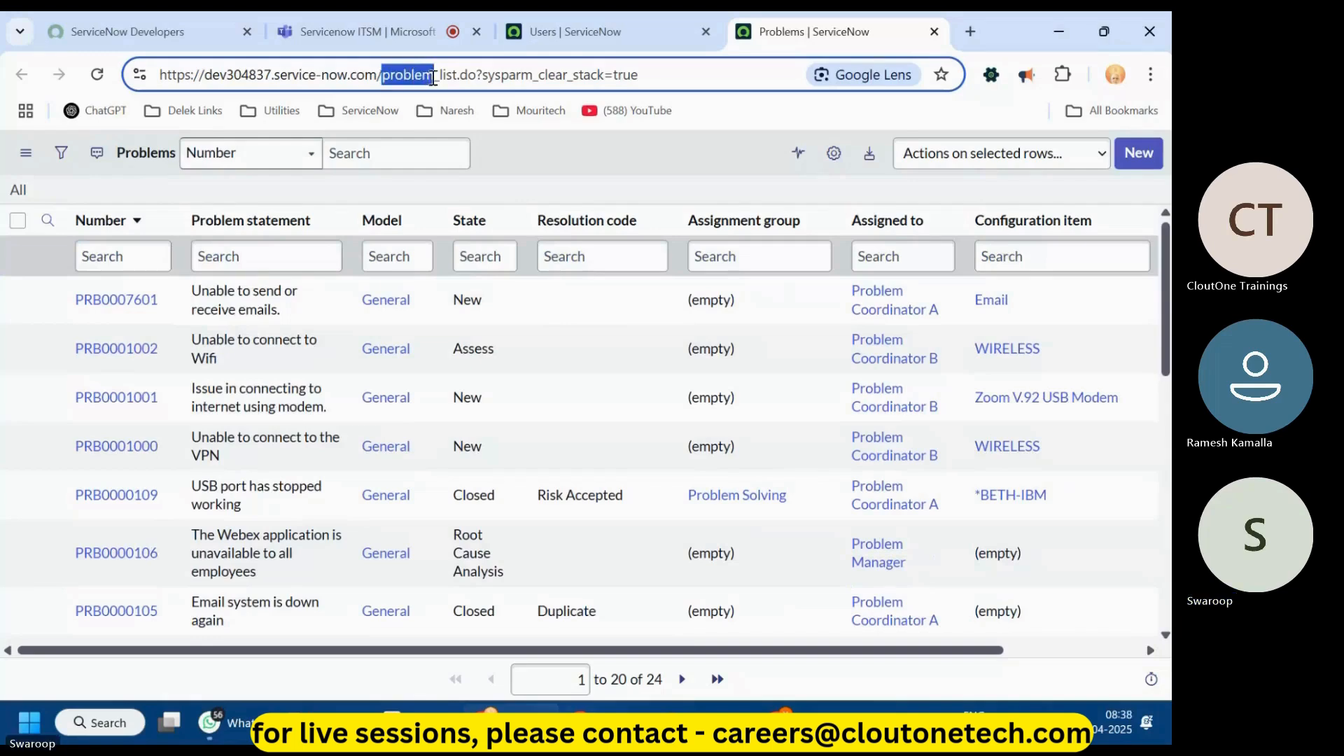
- Return to the Users page and open the change request table's list from the navigator filter using "change_request.LIST"
{"action": "left_click", "coordinate": [577, 35]}
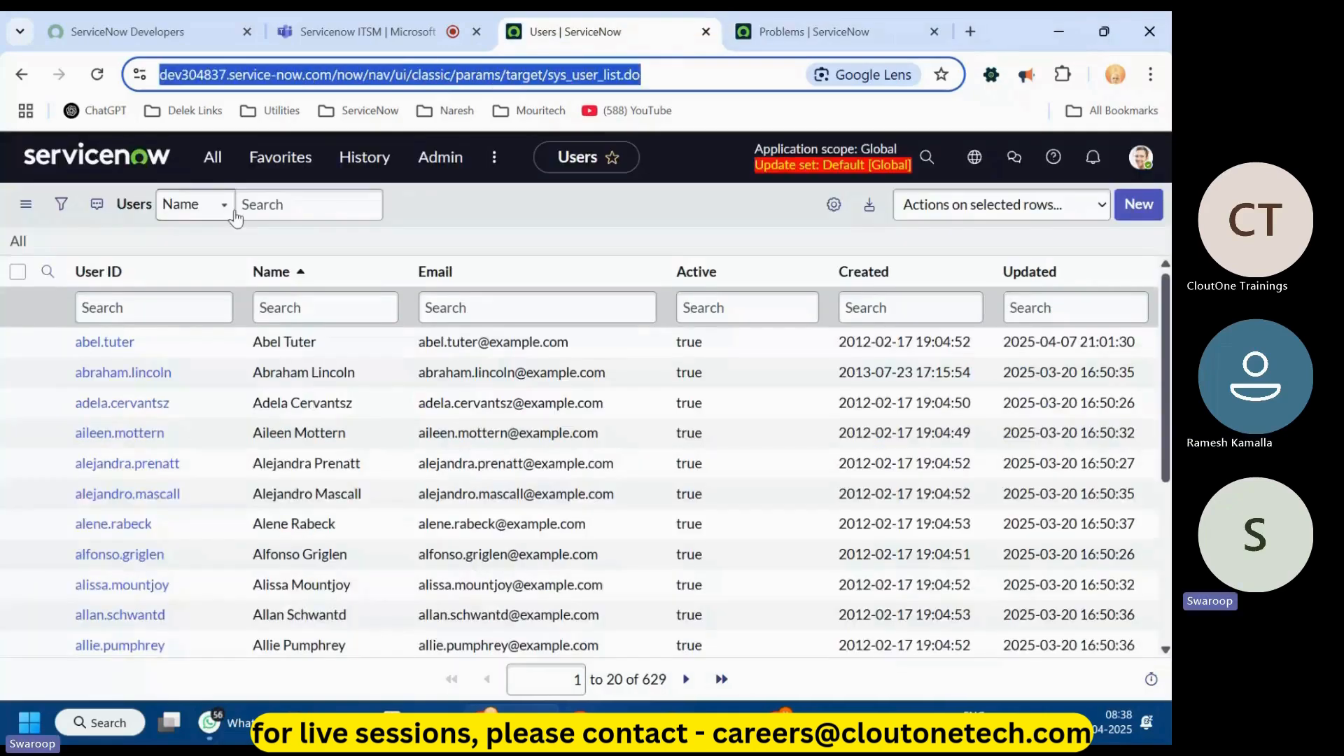
{"action": "left_click", "coordinate": [211, 158]}
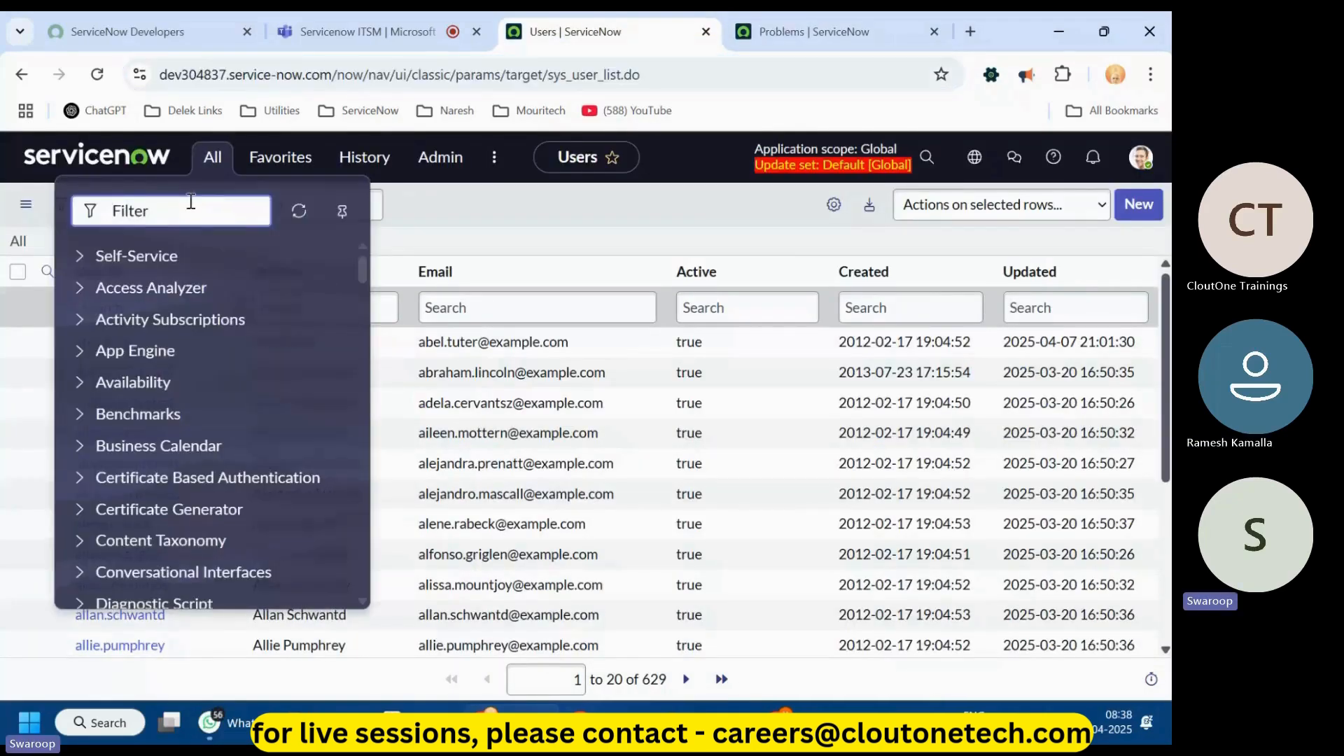
{"action": "type", "text": "change_request"}
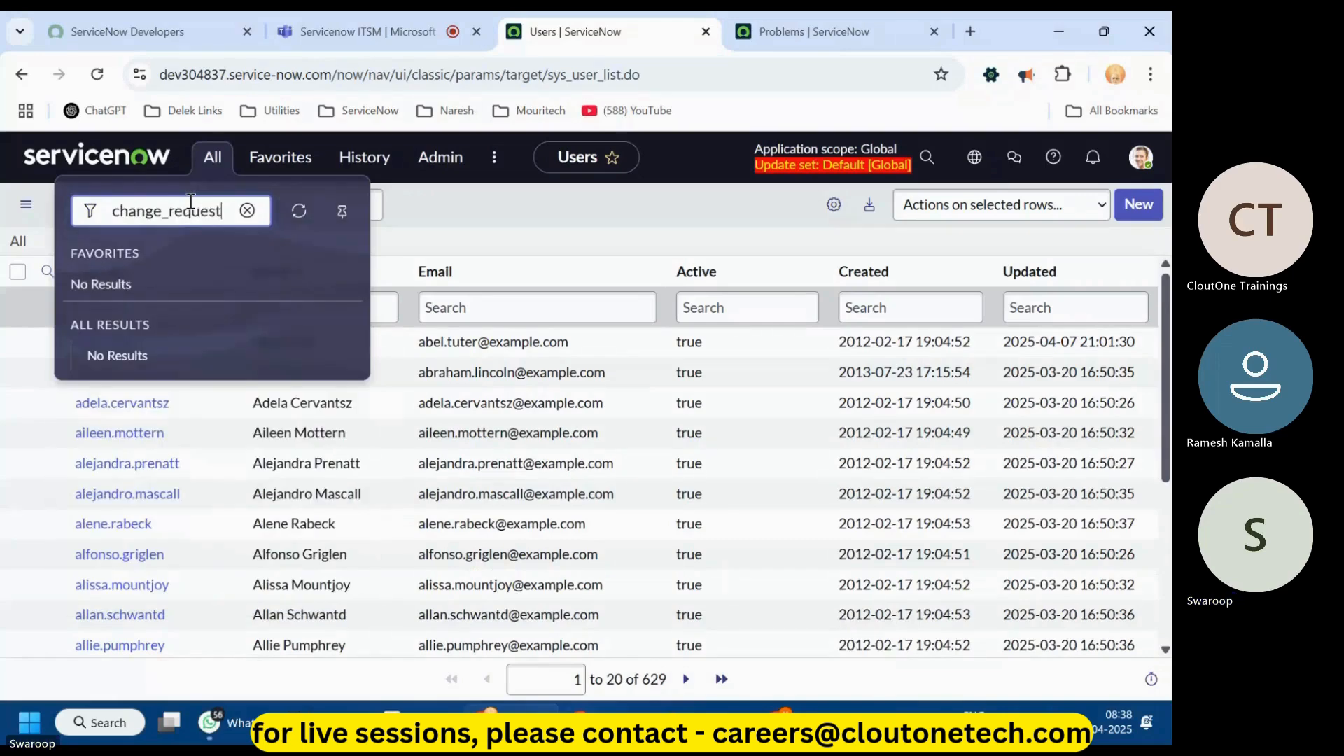
{"action": "type", "text": ".LIST"}
{"action": "key", "text": "Return"}
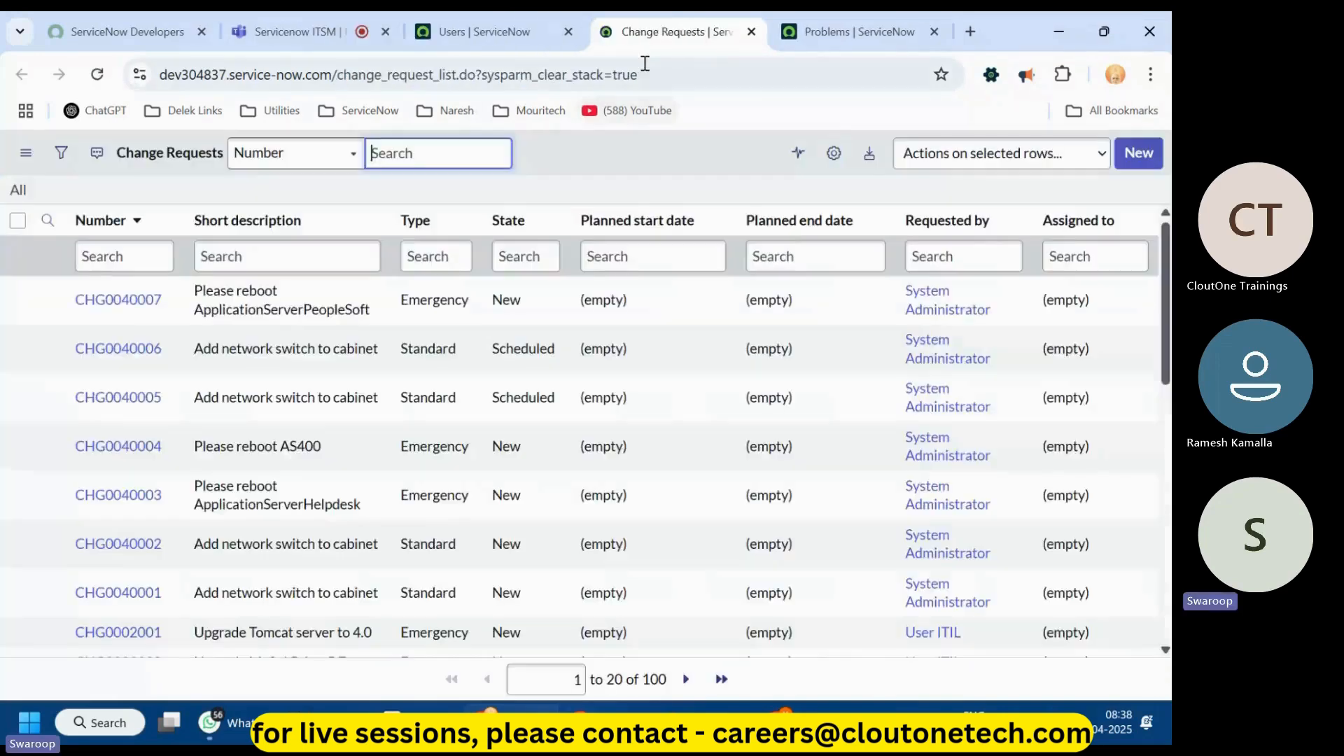
- Move the Change Requests tab after the Problems tab, look over its list, and highlight the table name change_request in its URL
{"action": "left_click_drag", "start_coordinate": [645, 31], "coordinate": [805, 31]}
{"action": "scroll", "coordinate": [325, 336], "scroll_direction": "down", "scroll_amount": 1}
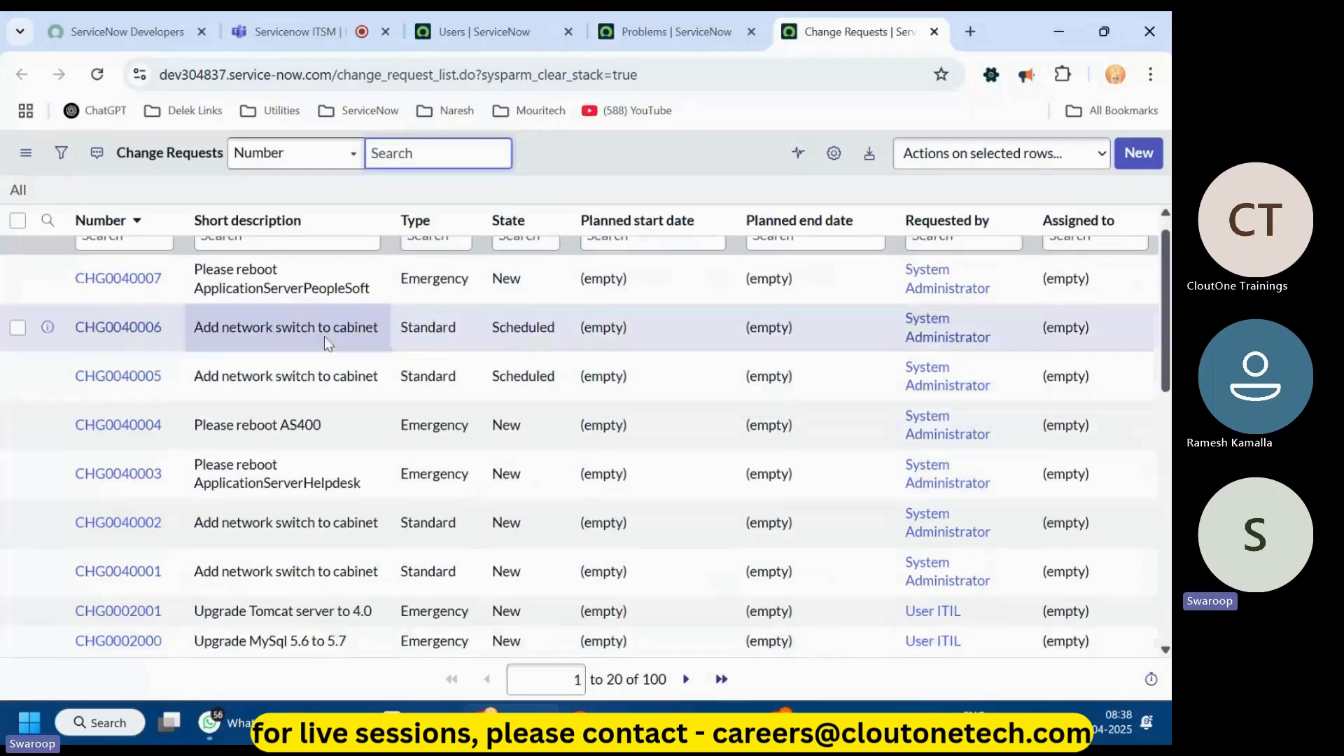
{"action": "scroll", "coordinate": [326, 339], "scroll_direction": "up", "scroll_amount": 1}
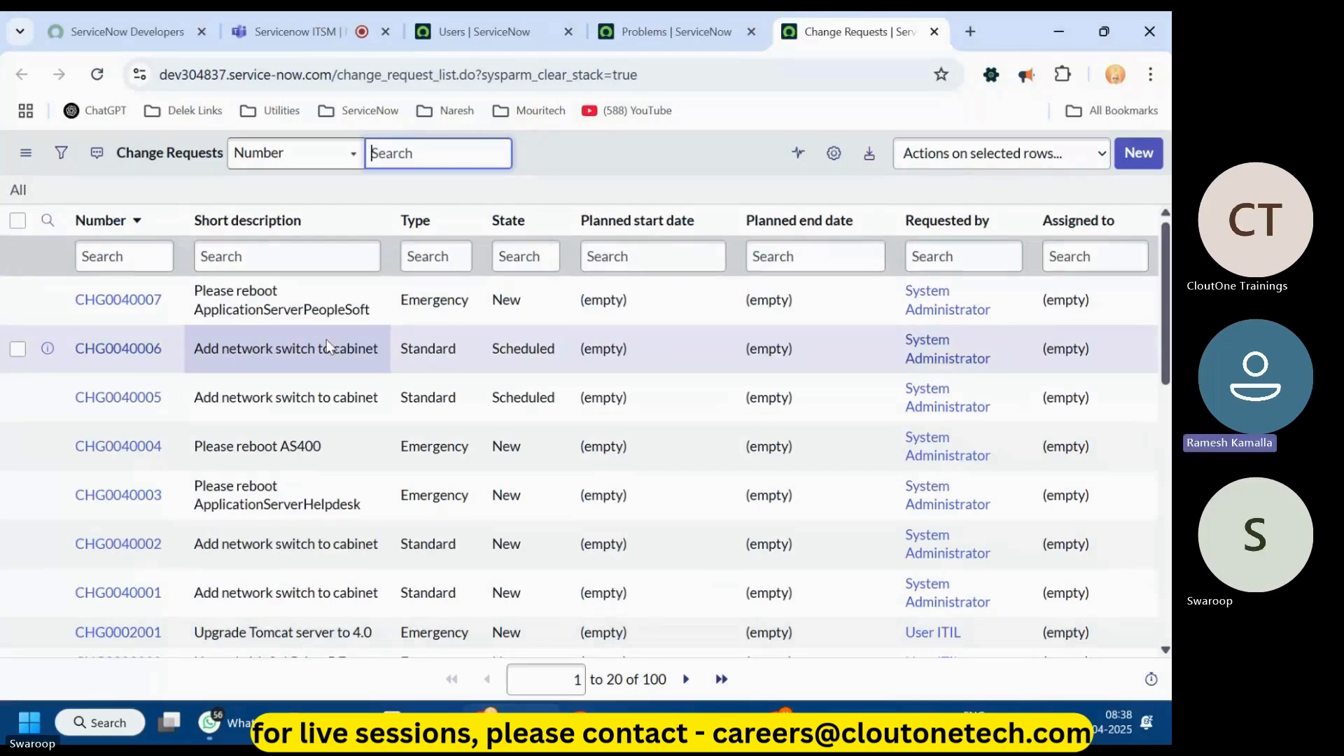
{"action": "left_click", "coordinate": [107, 162]}
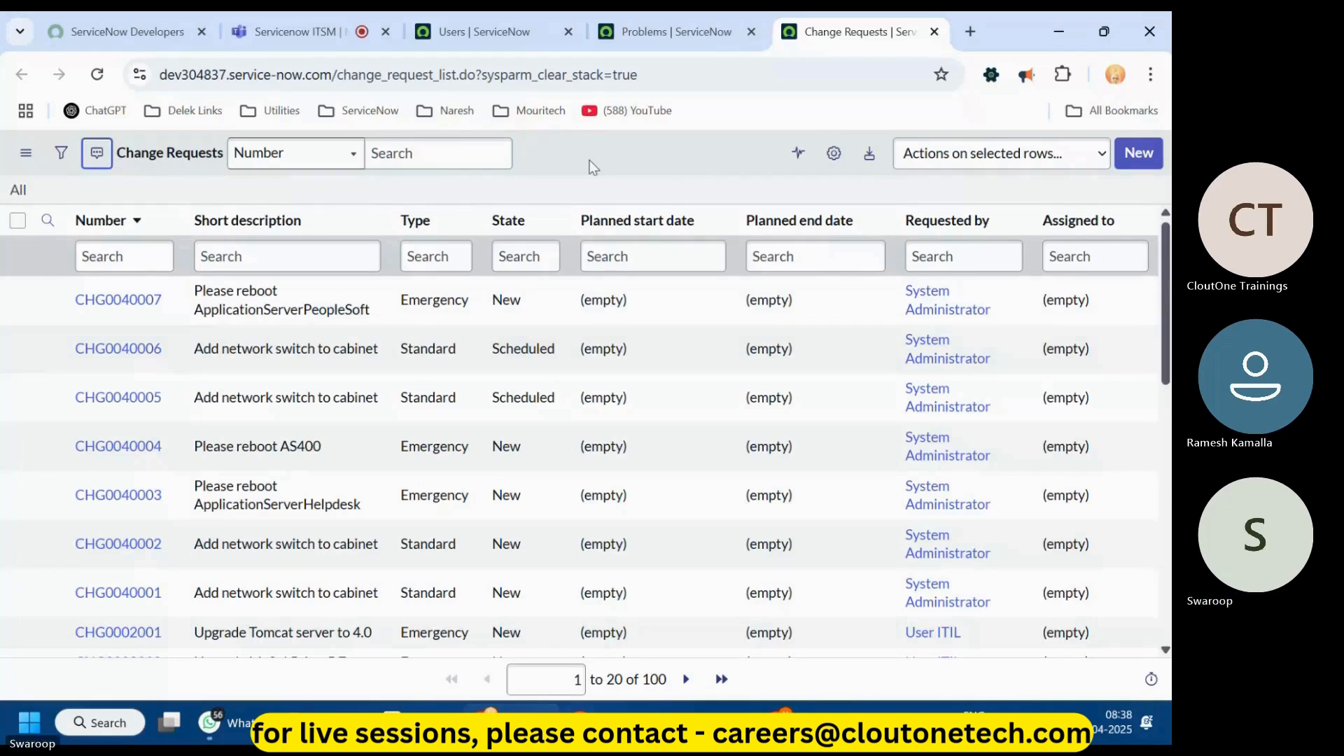
{"action": "left_click_drag", "start_coordinate": [335, 77], "coordinate": [434, 77]}
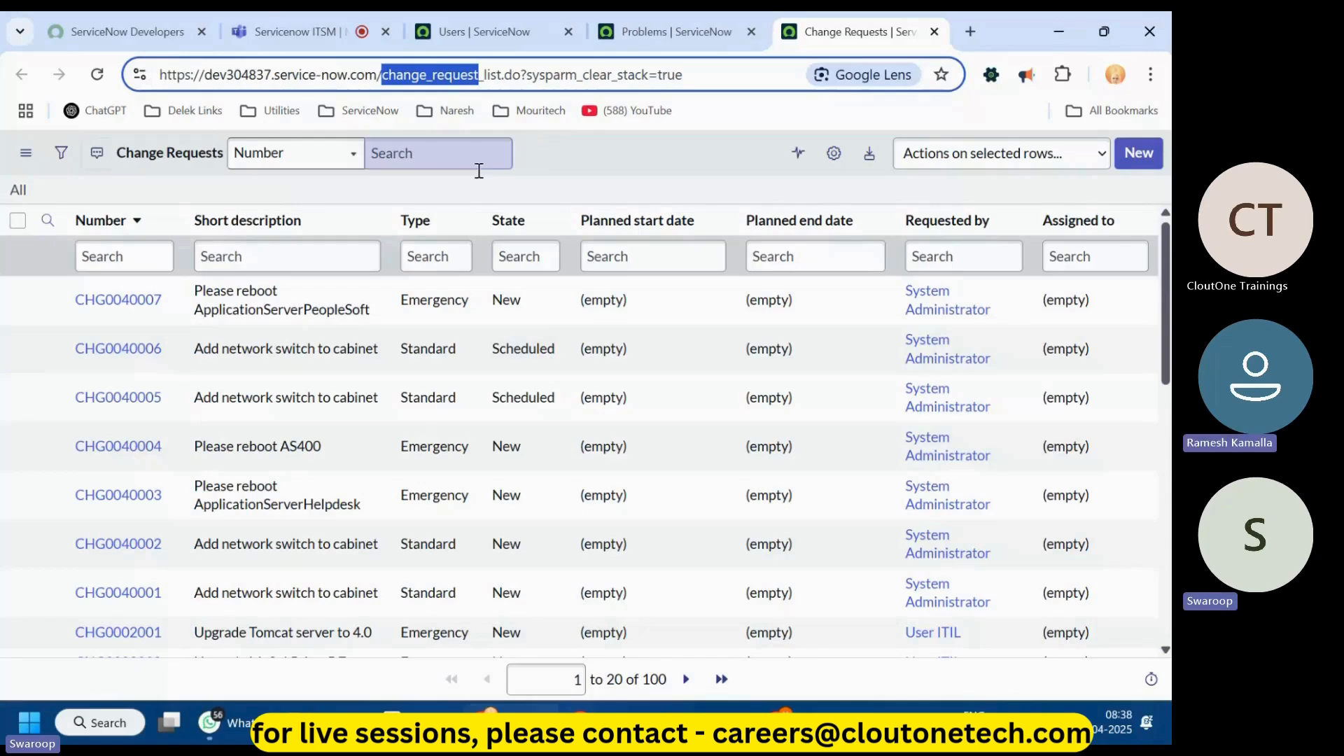
- Close the Change Requests and Problems tabs and look over the Users list's columns and records
{"action": "left_click", "coordinate": [935, 28]}
{"action": "left_click", "coordinate": [880, 26]}
{"action": "left_click", "coordinate": [929, 31]}
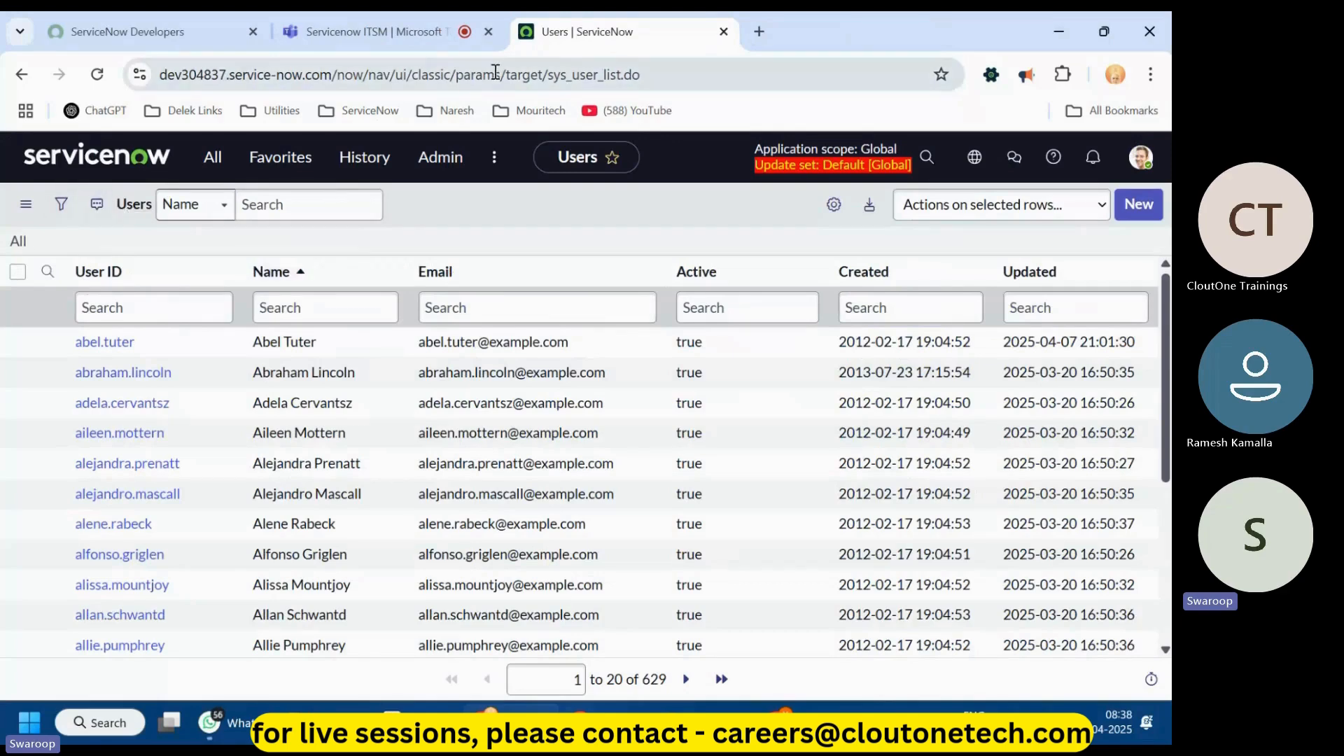
{"action": "scroll", "coordinate": [436, 346], "scroll_direction": "down", "scroll_amount": 5}
{"action": "scroll", "coordinate": [459, 421], "scroll_direction": "up", "scroll_amount": 5}
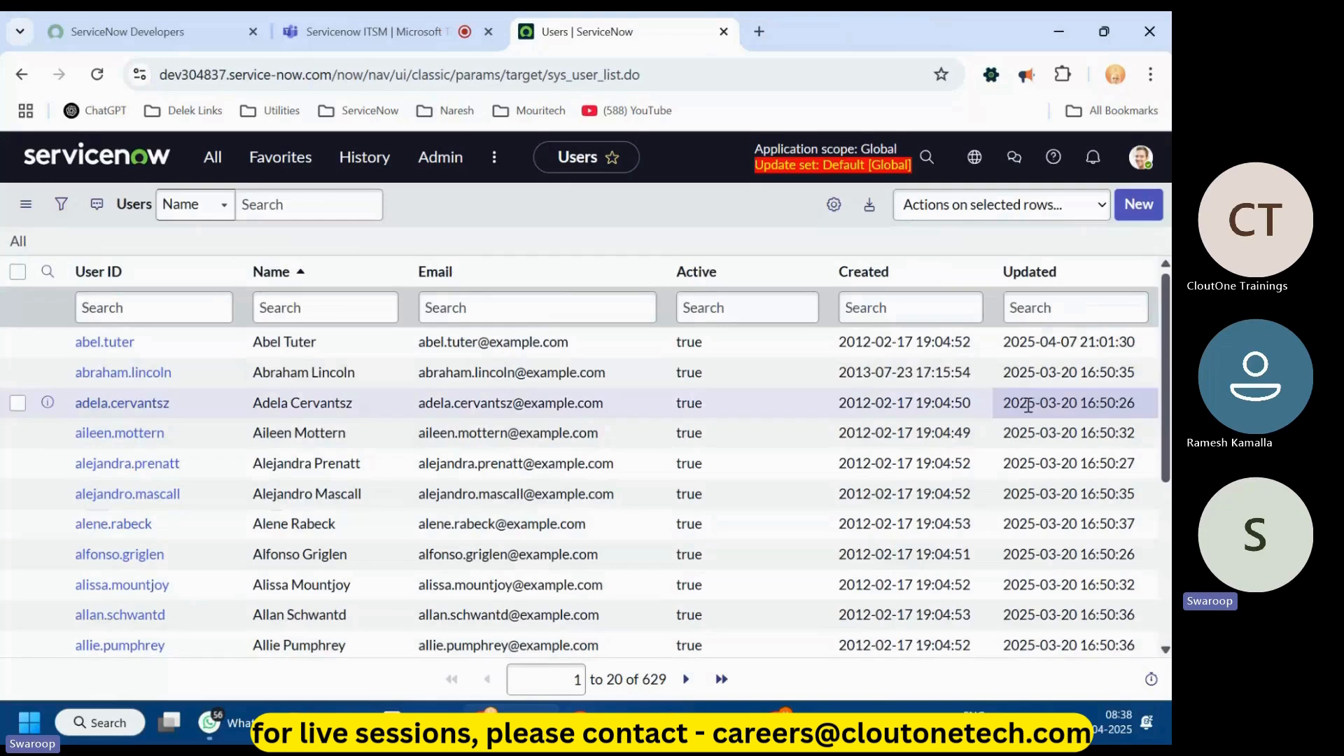
- Switch to the Notepad++ note, delete the Users list URL below the Name line, and add blank lines in its place
{"action": "left_click", "coordinate": [332, 724]}
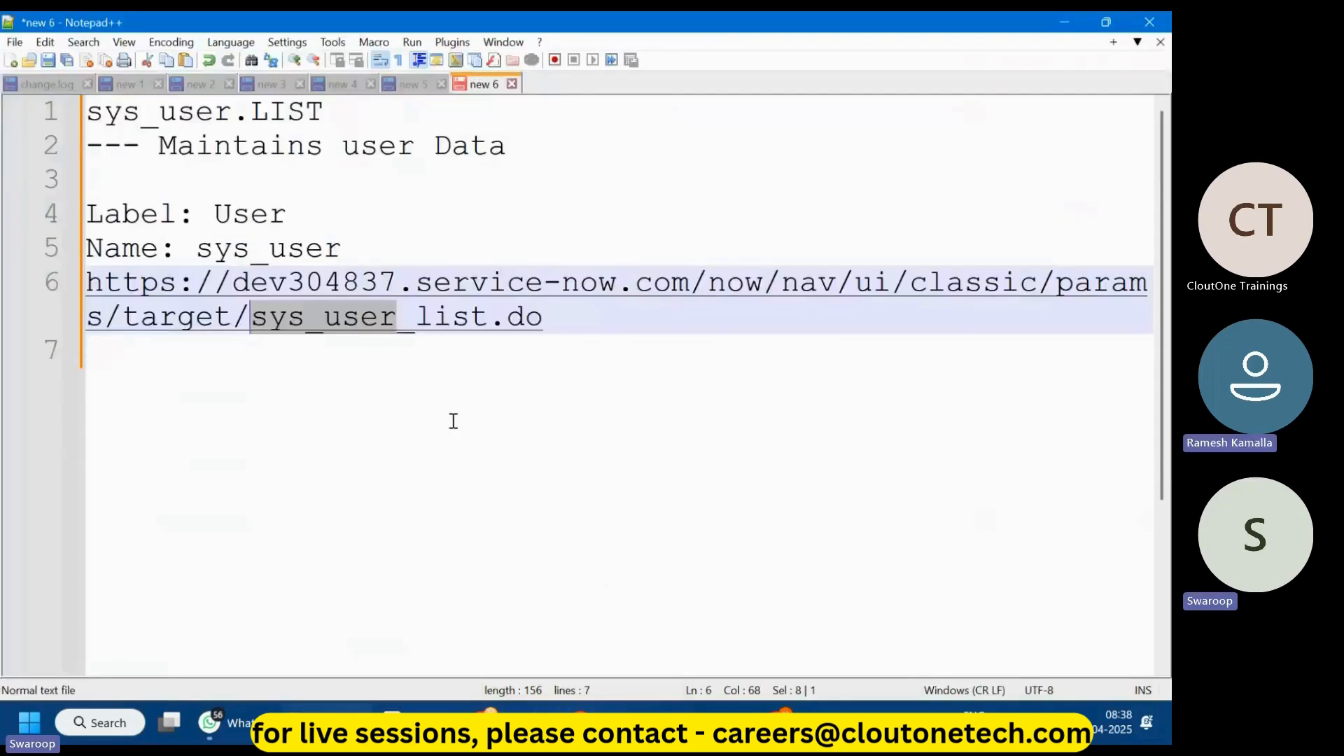
{"action": "left_click", "coordinate": [578, 328]}
{"action": "left_click_drag", "start_coordinate": [578, 327], "coordinate": [36, 282]}
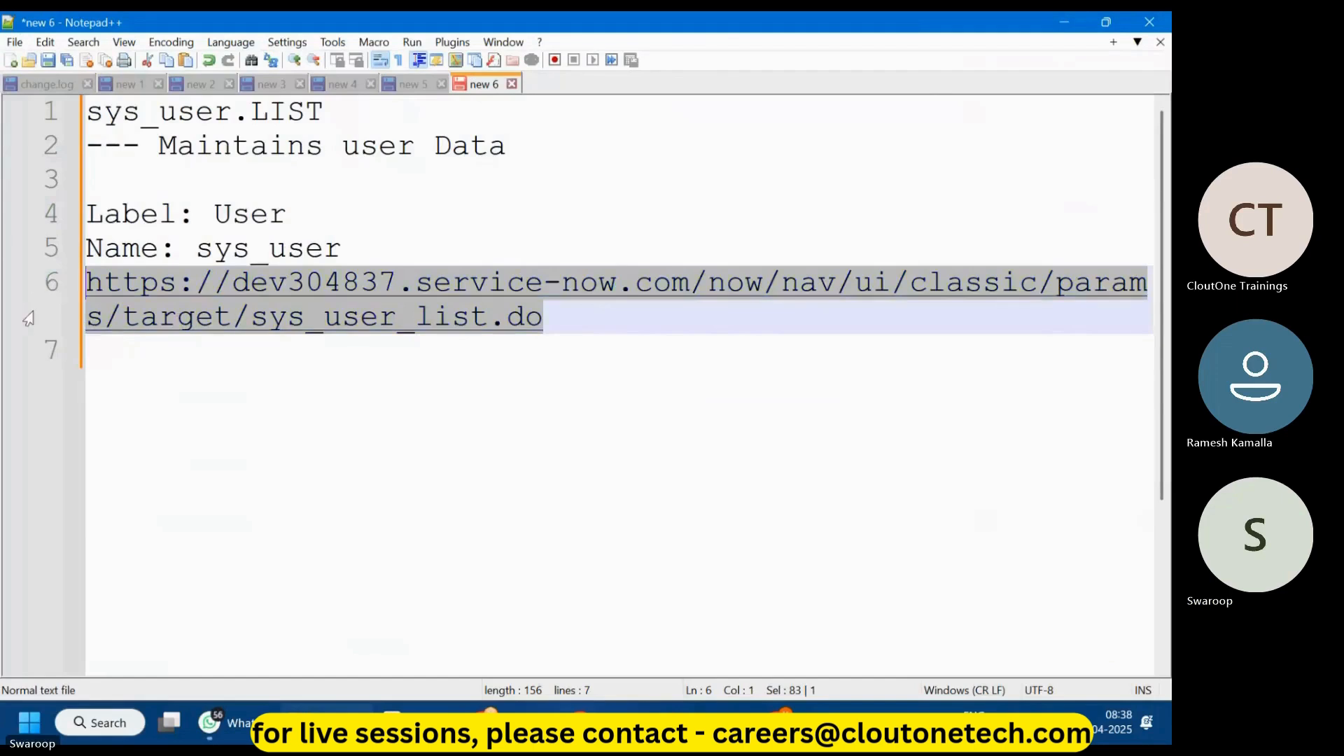
{"action": "key", "text": "BackSpace"}
{"action": "key", "text": "Return"}
{"action": "key", "text": "Return"}
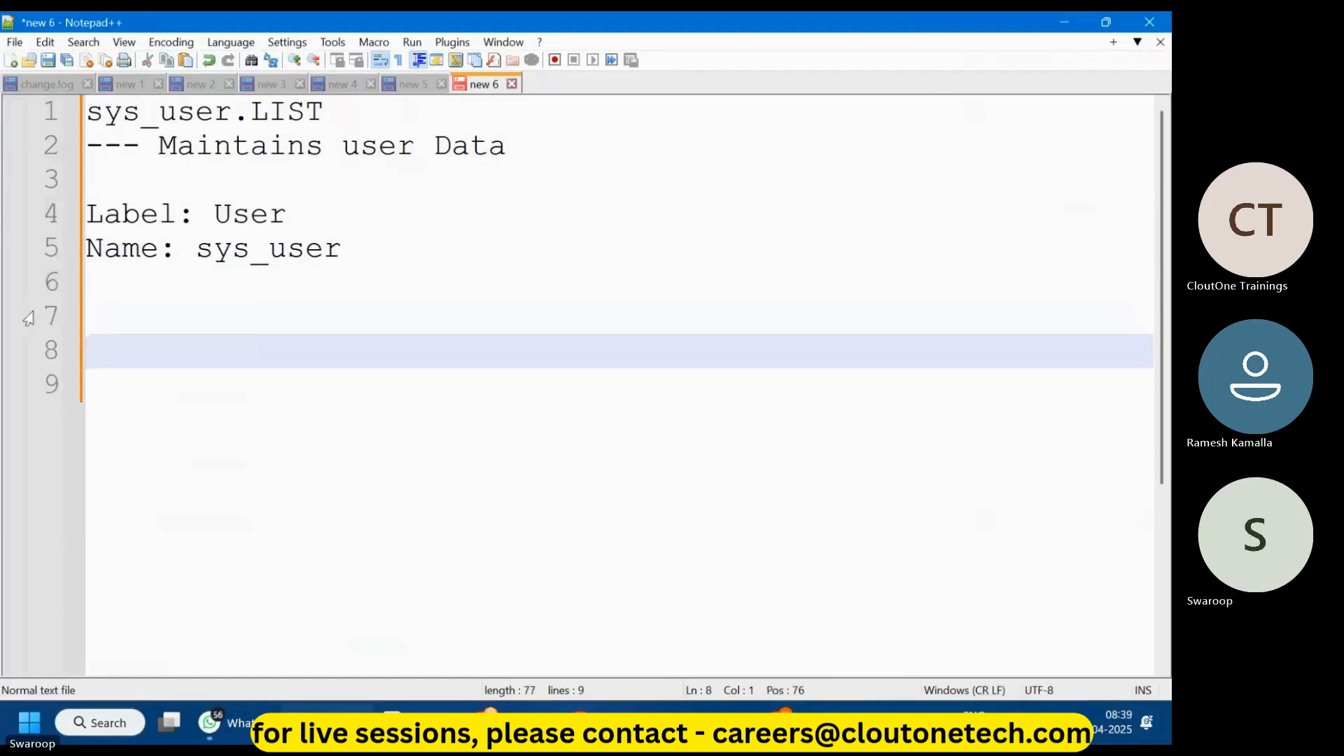
- Write the line "User -- Coloums - as fields" below the blank lines in the note
{"action": "type", "text": "User -- "}
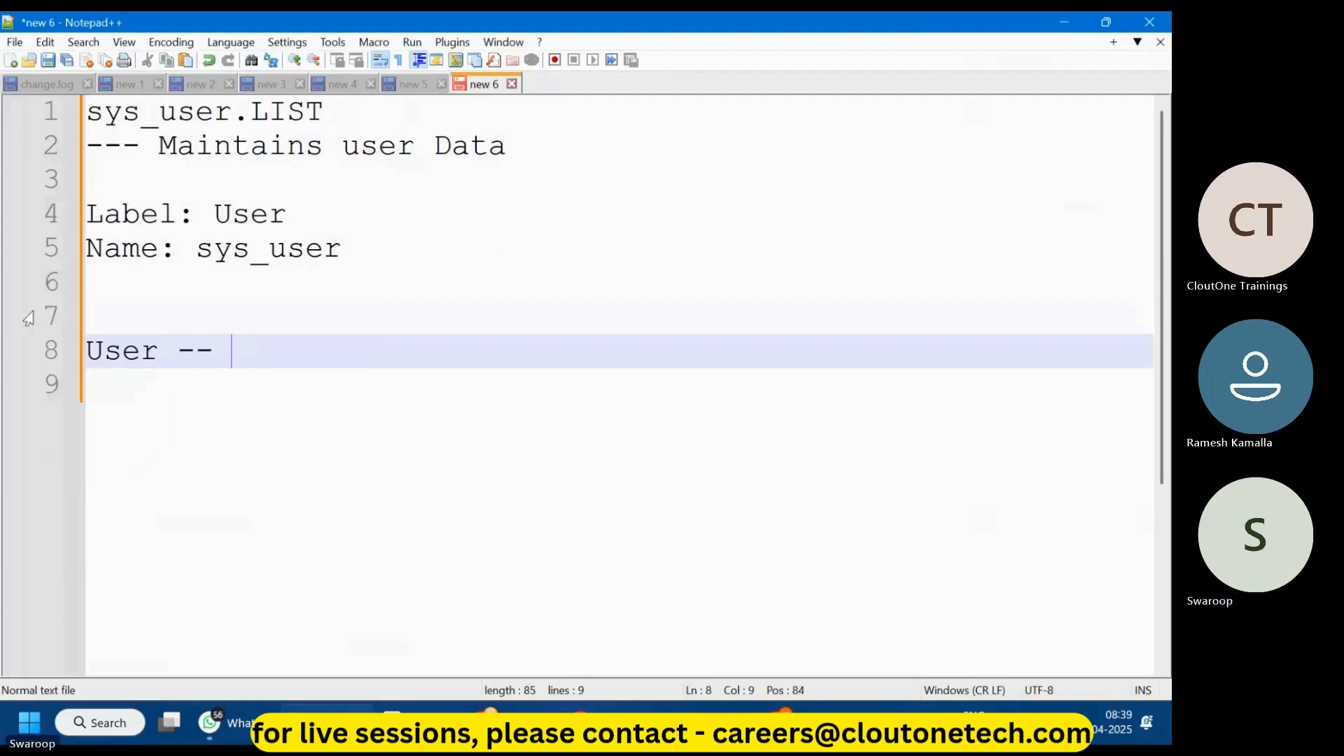
{"action": "type", "text": "Coloums, "}
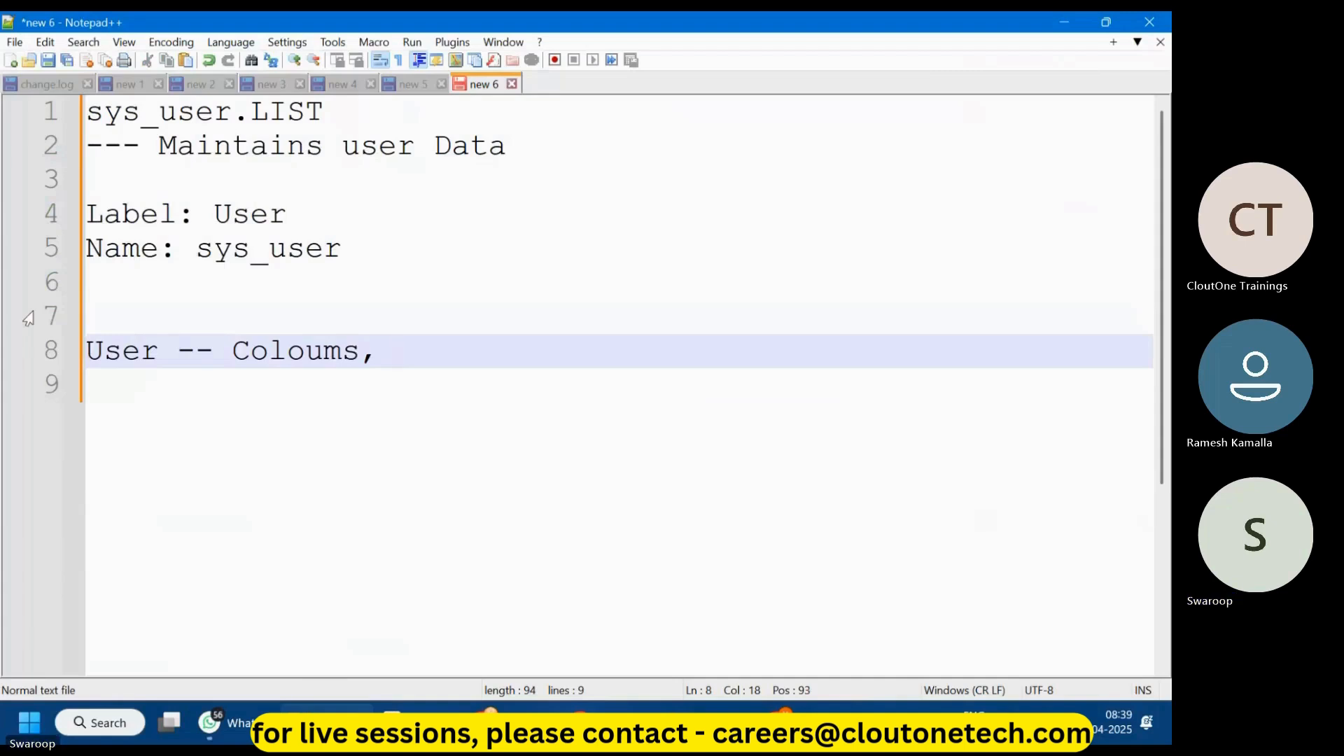
{"action": "type", "text": "Wo"}
{"action": "key", "text": "BackSpace"}
{"action": "key", "text": "BackSpace"}
{"action": "type", "text": "Ro"}
{"action": "key", "text": "BackSpace"}
{"action": "key", "text": "BackSpace"}
{"action": "key", "text": "BackSpace"}
{"action": "key", "text": "BackSpace"}
{"action": "type", "text": "- "}
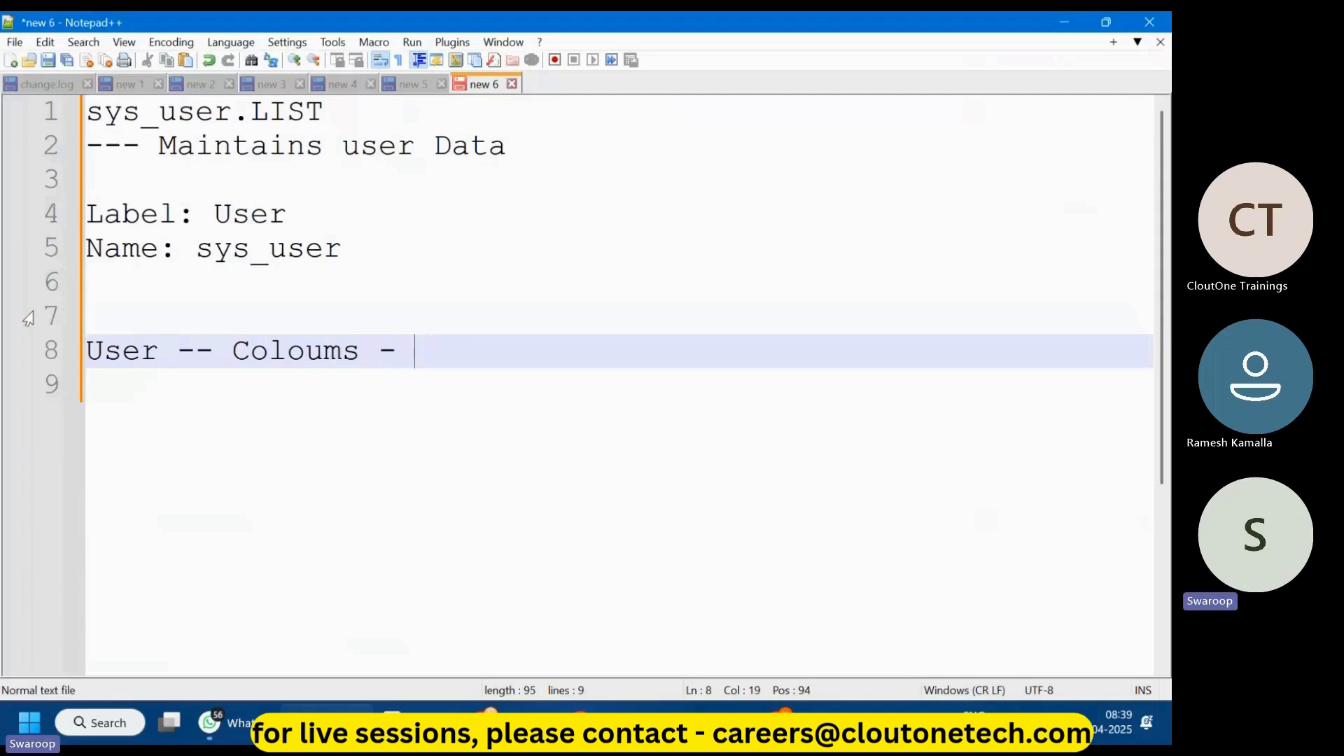
{"action": "type", "text": "as fields"}
{"action": "key", "text": "Left"}
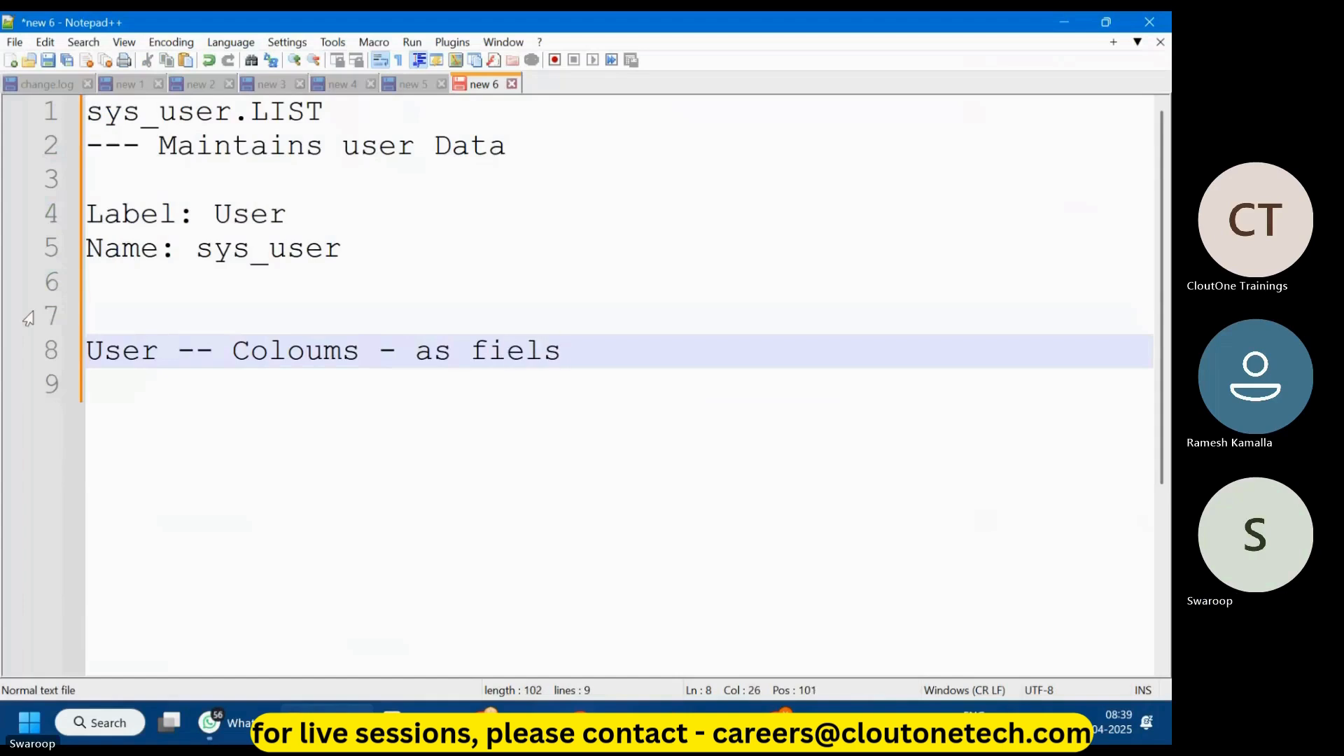
{"action": "type", "text": "d"}
- Begin a new line about rows directly below the columns line, starting with "Rows as D"
{"action": "key", "text": "End"}
{"action": "key", "text": "Return"}
{"action": "type", "text": "Rowa"}
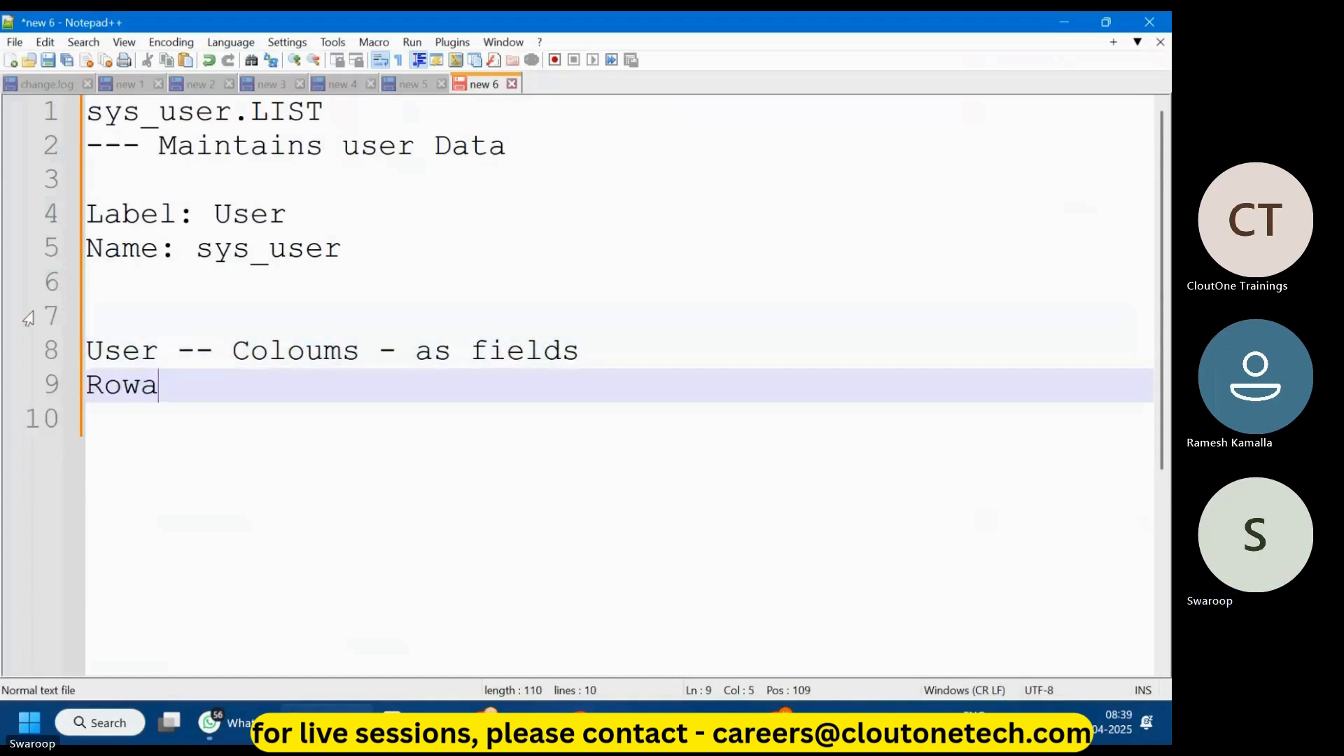
{"action": "key", "text": "BackSpace"}
{"action": "type", "text": "s as D"}
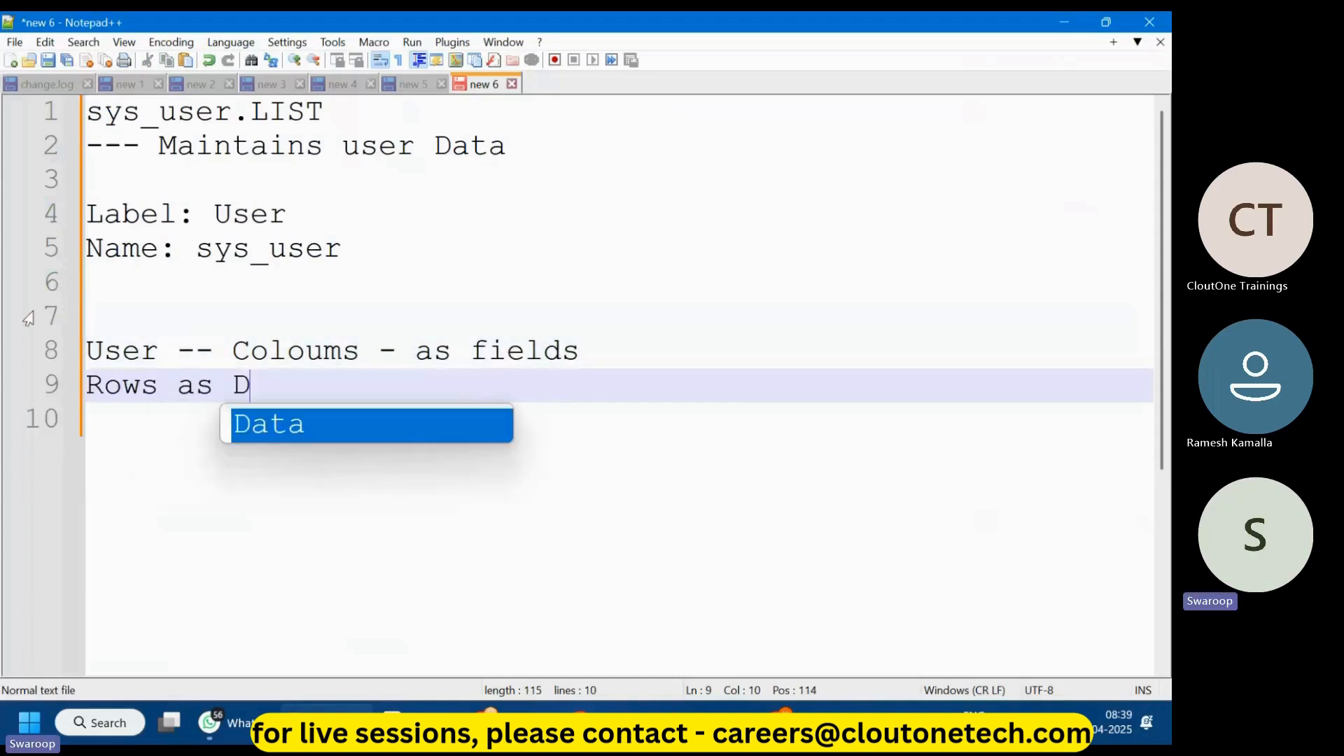